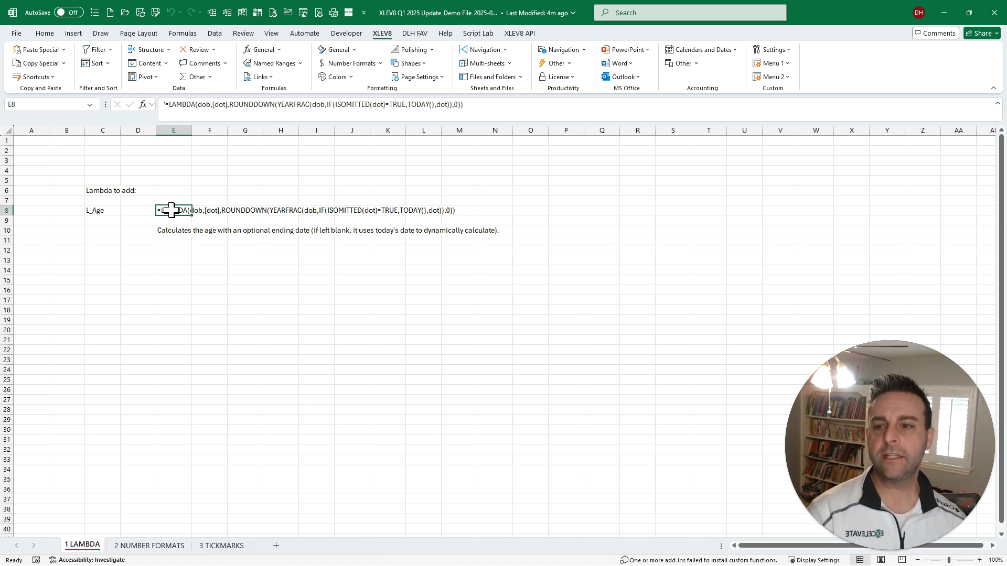
# - Define a workbook-scoped name L_Age that refers to the LAMBDA formula copied from cell E8, and save the workbook
pyautogui.hotkey('ctrl', 'shift', 'c')
pyautogui.press('Return')
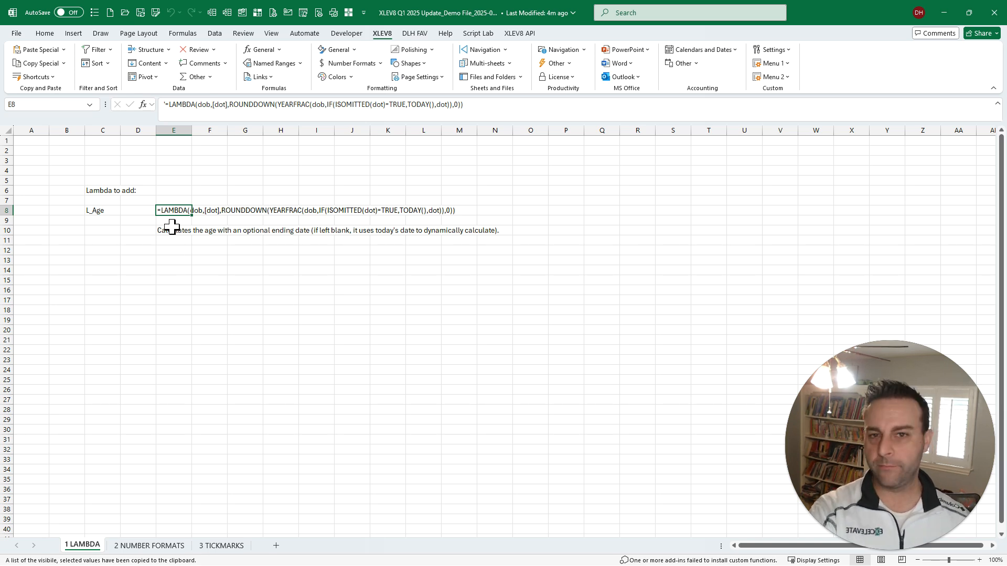
pyautogui.click(110, 211)
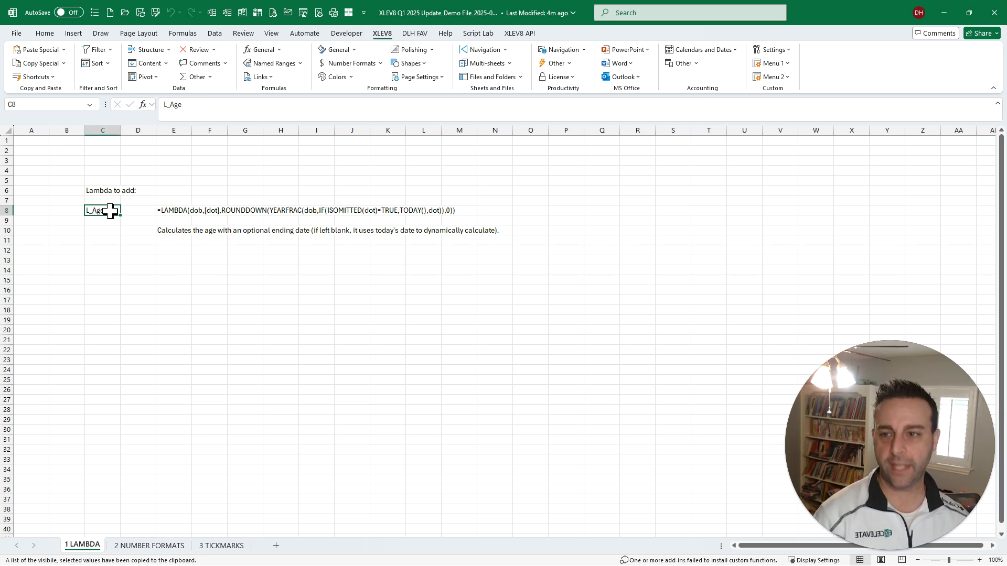
pyautogui.click(181, 34)
pyautogui.click(406, 65)
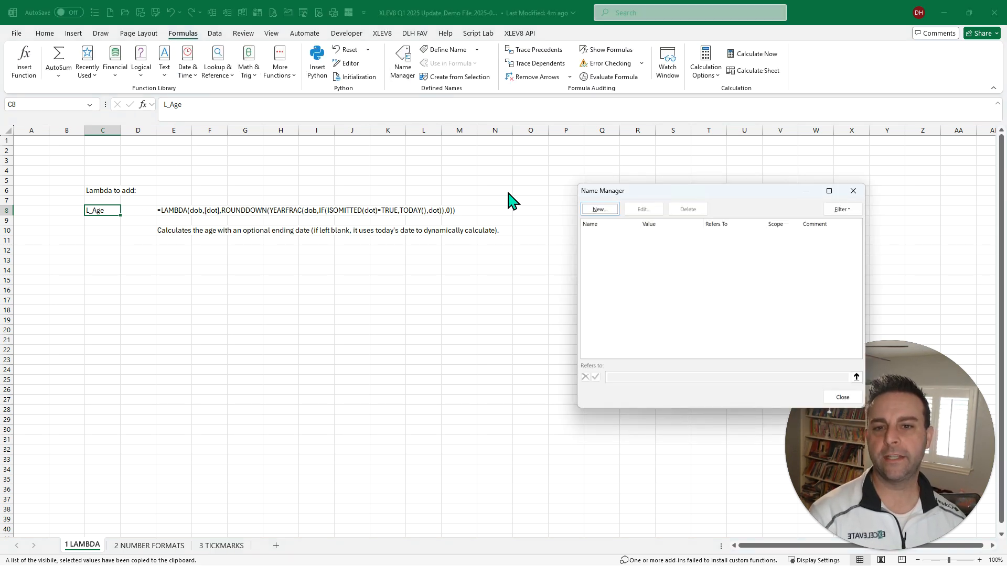
pyautogui.click(600, 209)
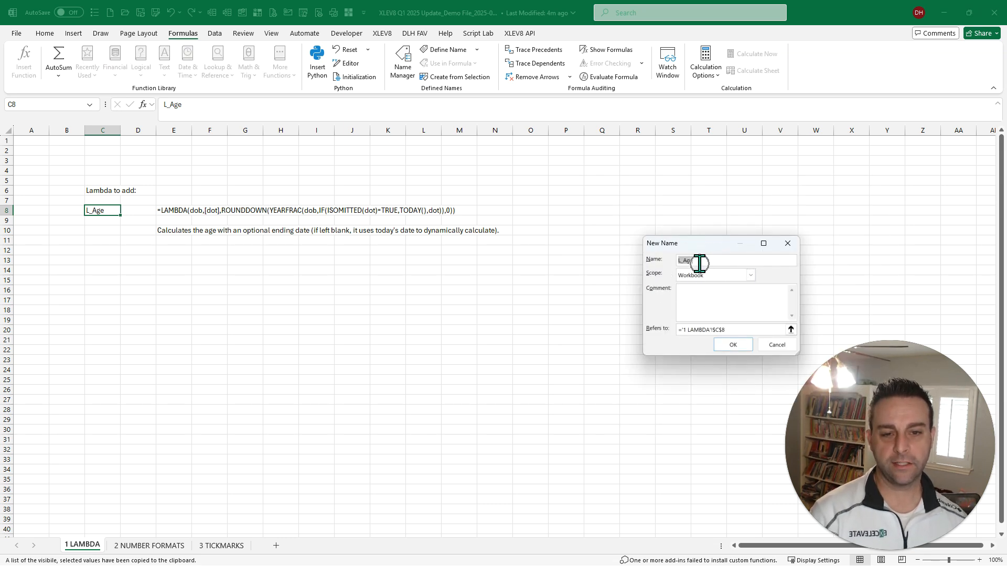
pyautogui.click(741, 330)
pyautogui.moveTo(742, 330); pyautogui.dragTo(661, 331)
pyautogui.hotkey('ctrl', 'v')
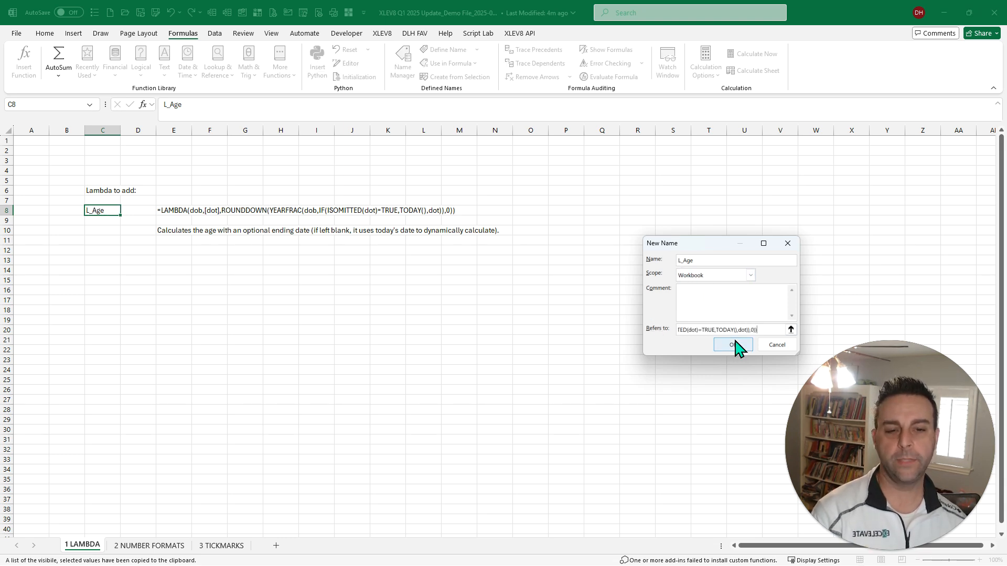
pyautogui.click(734, 345)
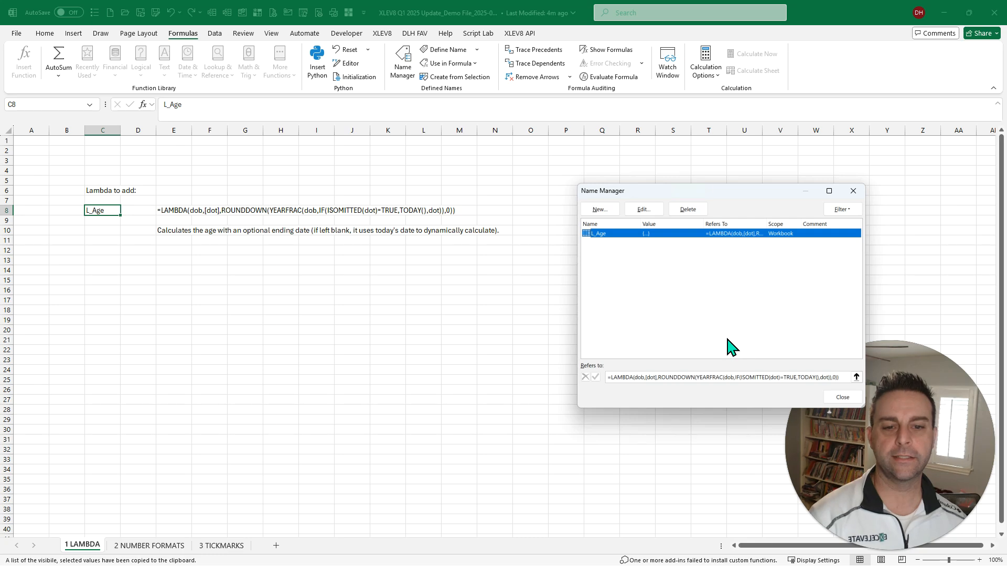
pyautogui.click(842, 397)
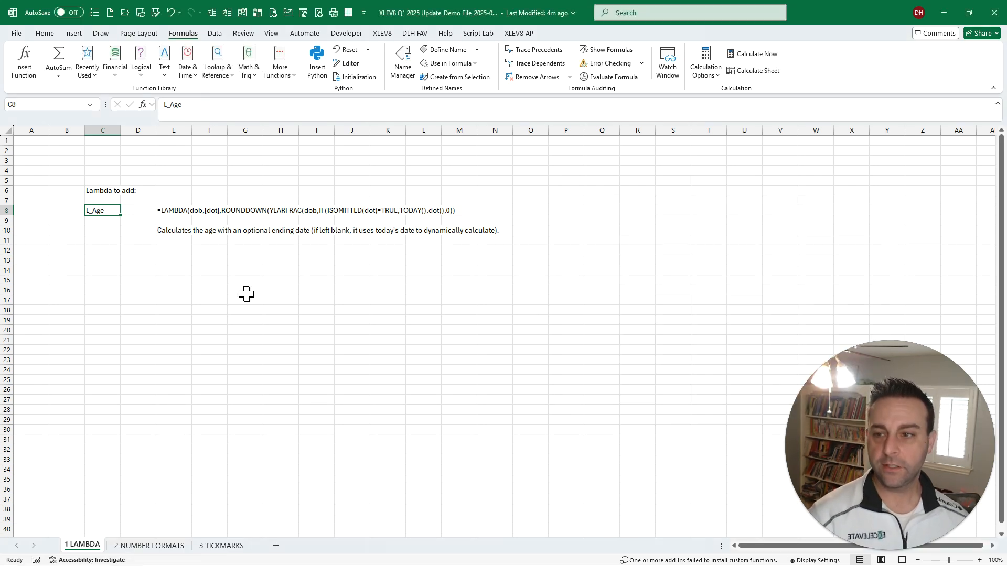
pyautogui.hotkey('ctrl', 's')
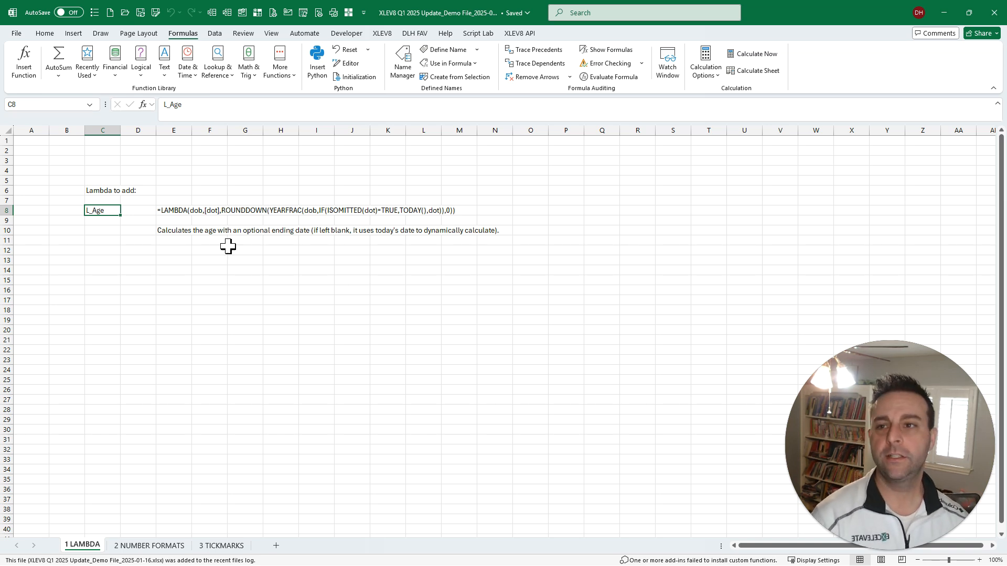
# - Create a blank workbook and look up L_Age in the favorite Lambda formula library by searching for "age"
pyautogui.click(109, 13)
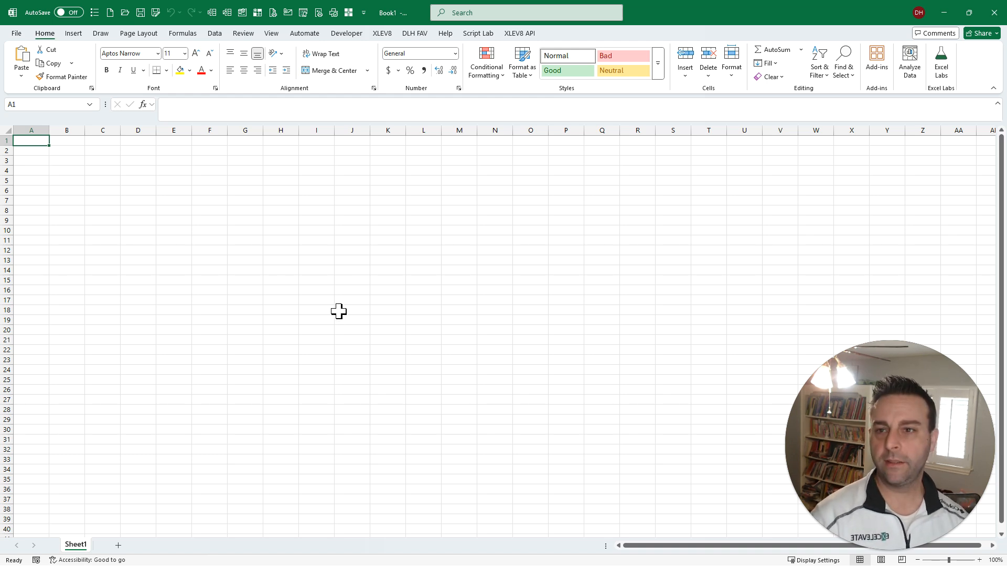
pyautogui.hotkey('ctrl', 'shift', 'l')
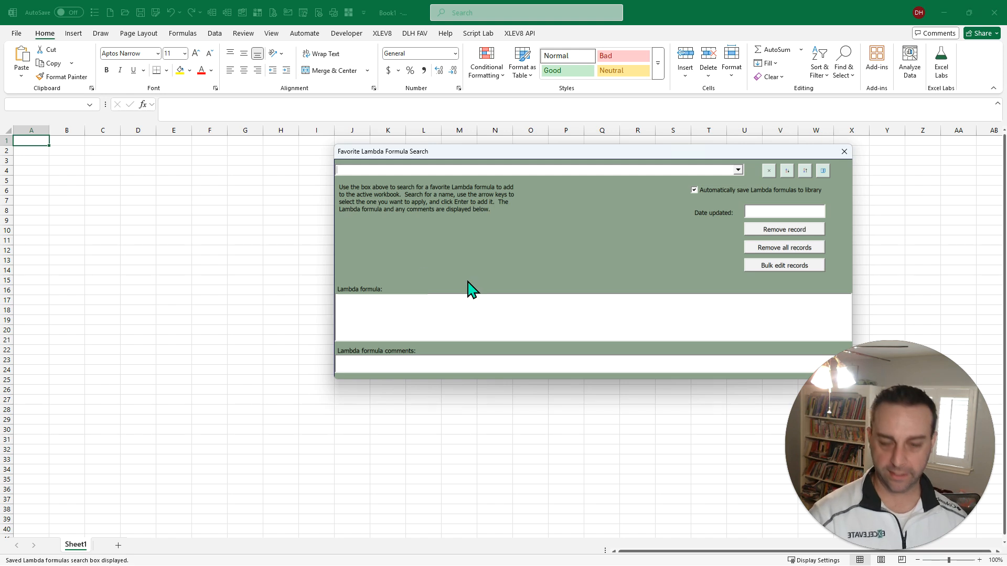
pyautogui.write('age')
pyautogui.press('Down')
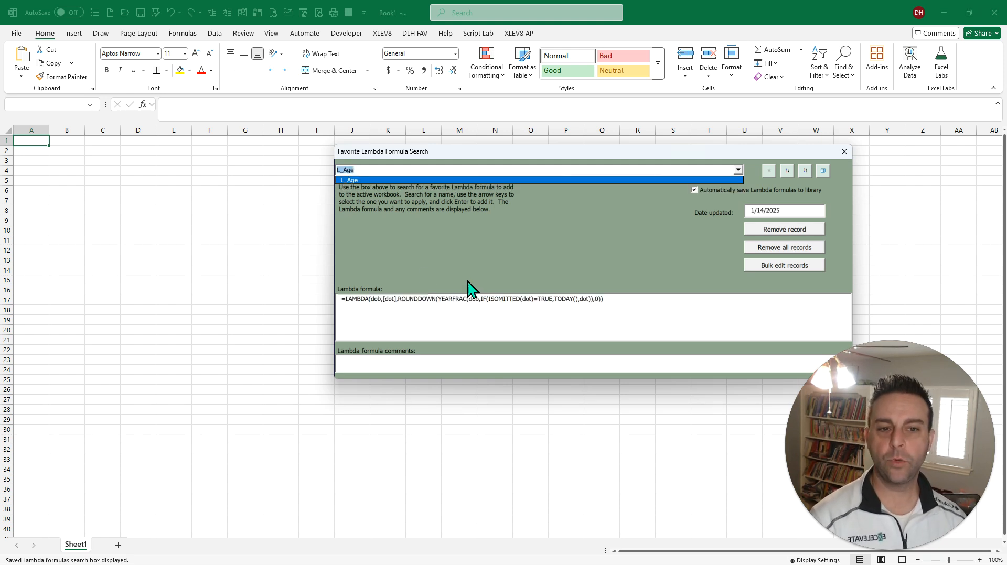
pyautogui.click(752, 205)
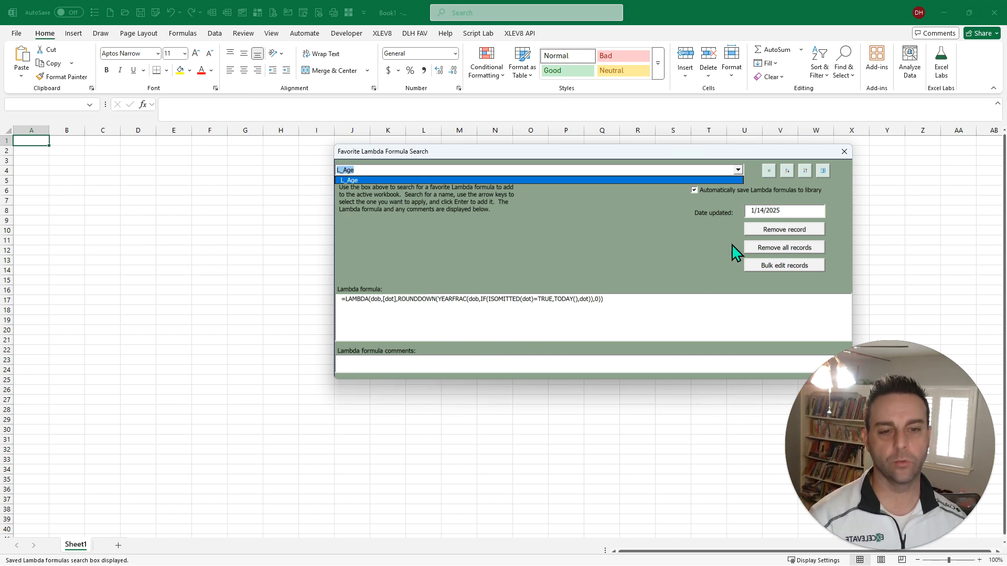
pyautogui.press('Left')
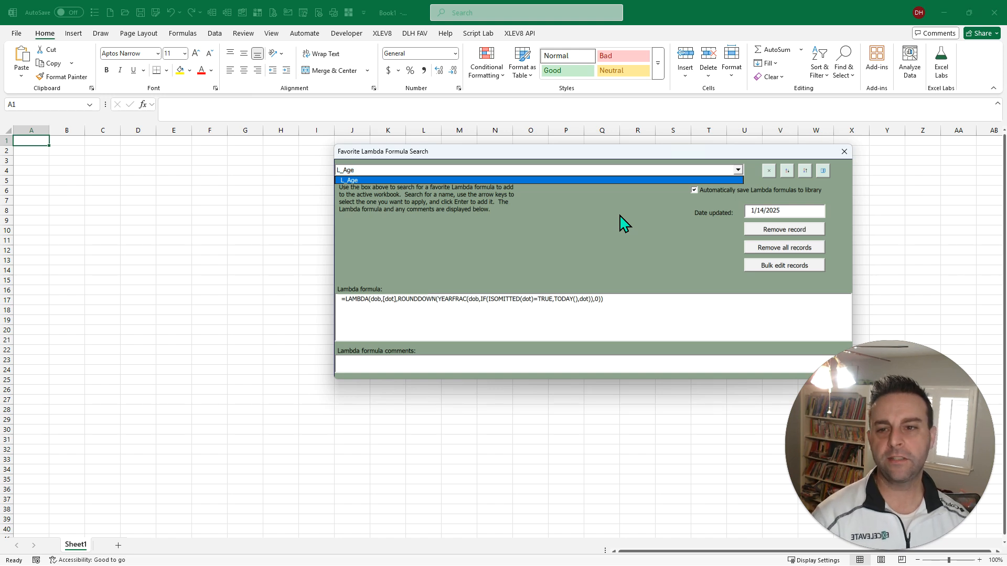
pyautogui.click(592, 168)
pyautogui.press('Return')
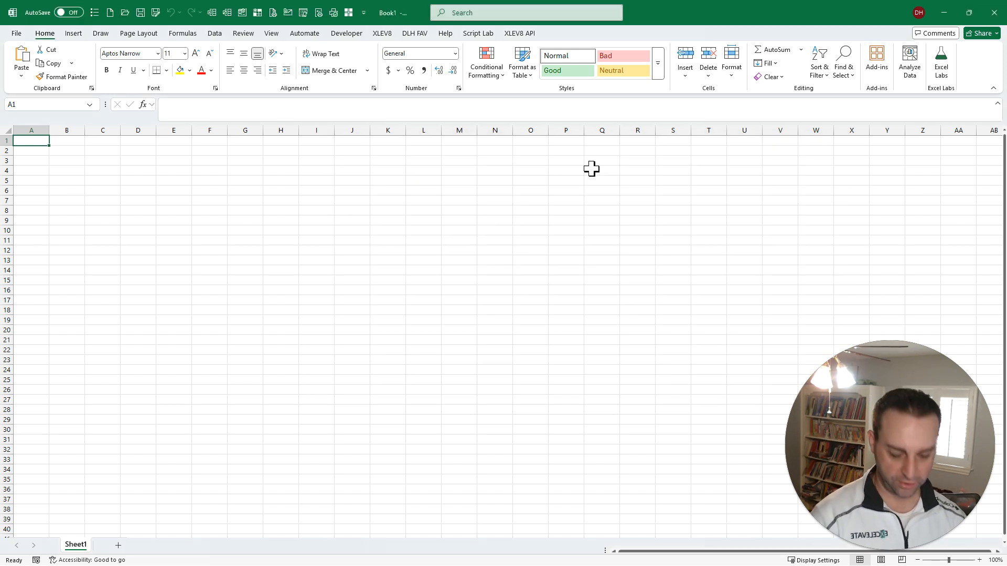
# - Browse the favorite Lambda formulas whose names begin with "L_" and review their definitions and comments
pyautogui.hotkey('ctrl', 'shift', 'l')
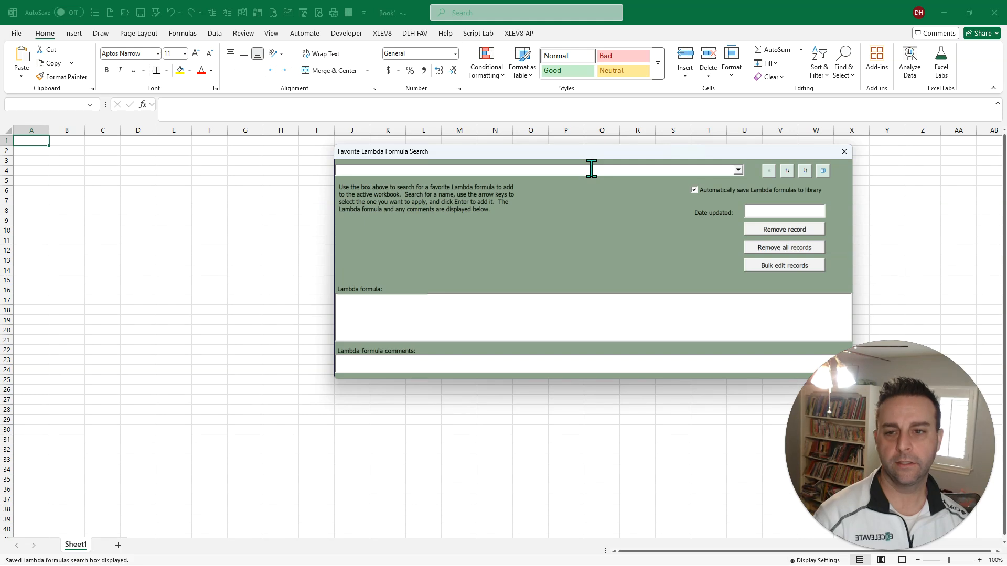
pyautogui.write('L_')
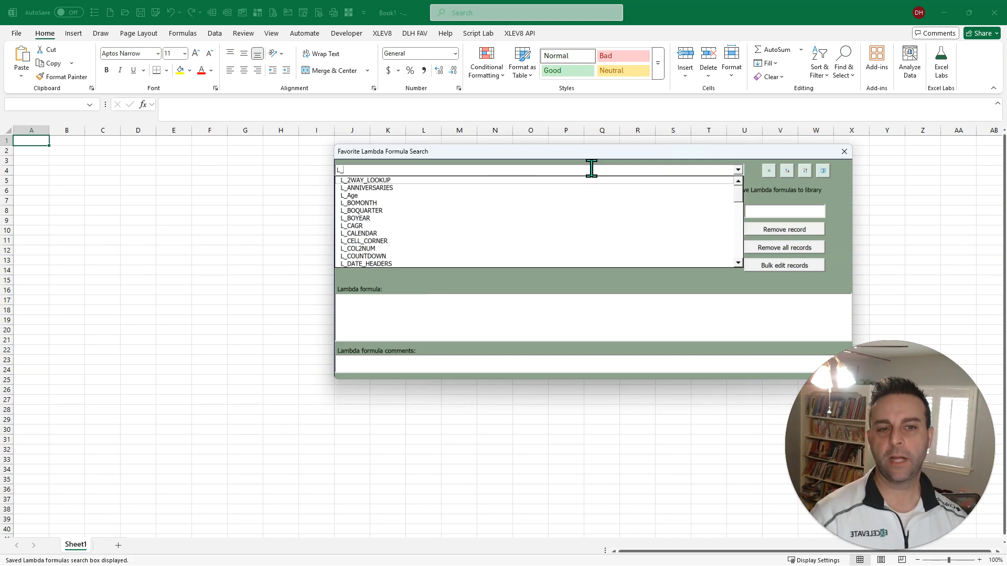
pyautogui.press('Down')
pyautogui.press('Down')
pyautogui.press('Down')
pyautogui.press('Down')
pyautogui.press('Down')
pyautogui.press('Down')
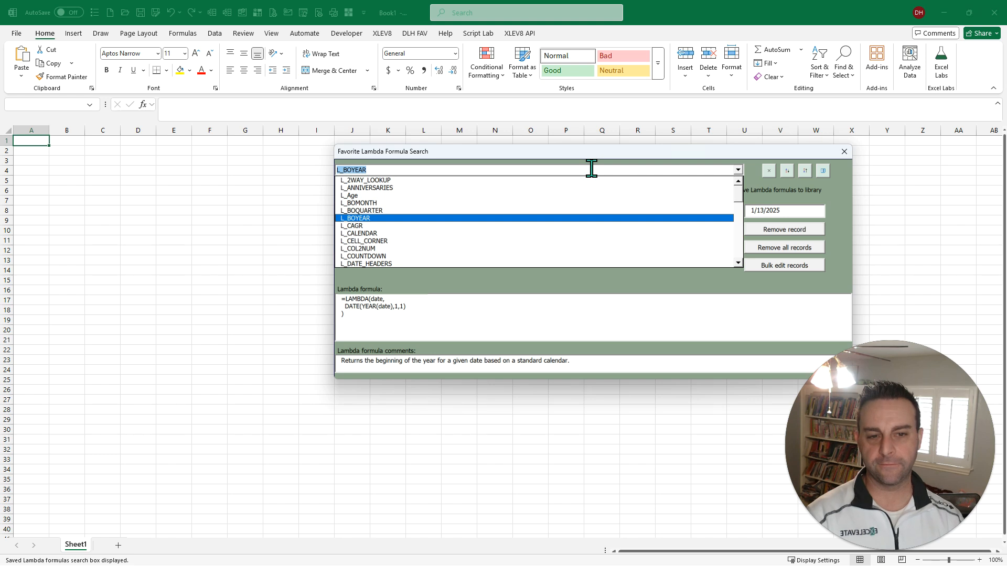
pyautogui.press('BackSpace')
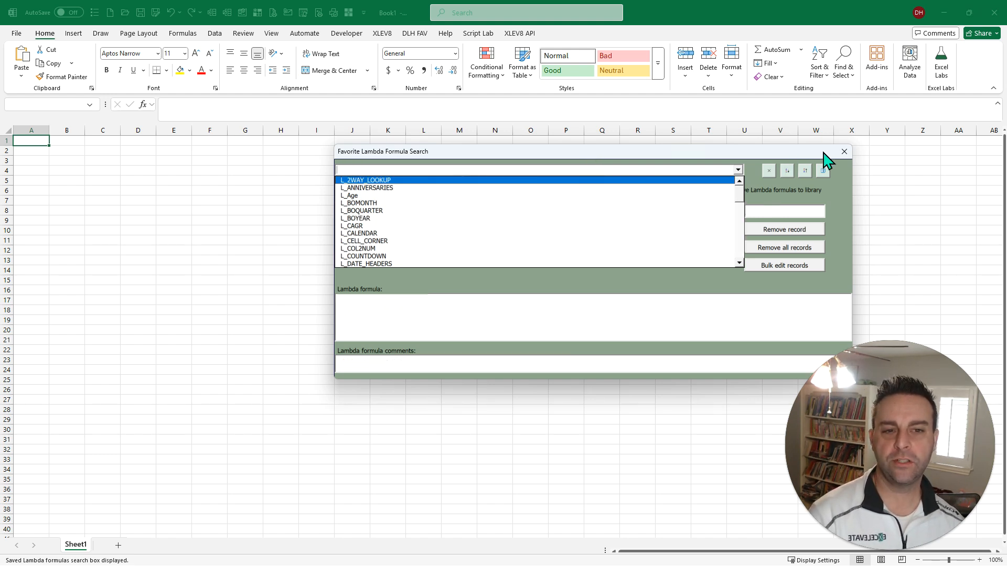
# - Find the favorite Lambda formula with "age" and add L_Age to the active workbook
pyautogui.write('age')
pyautogui.press('Down')
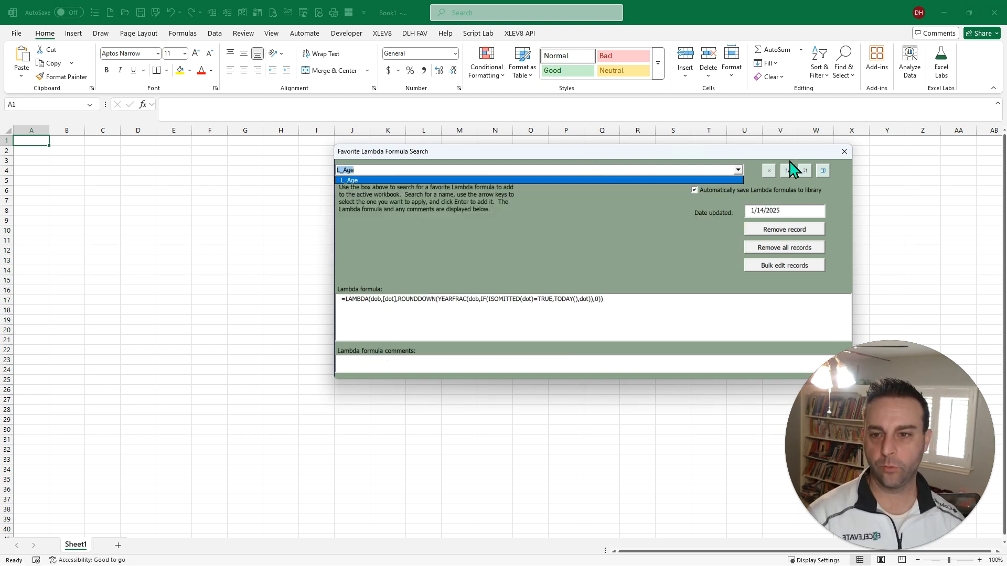
pyautogui.press('Return')
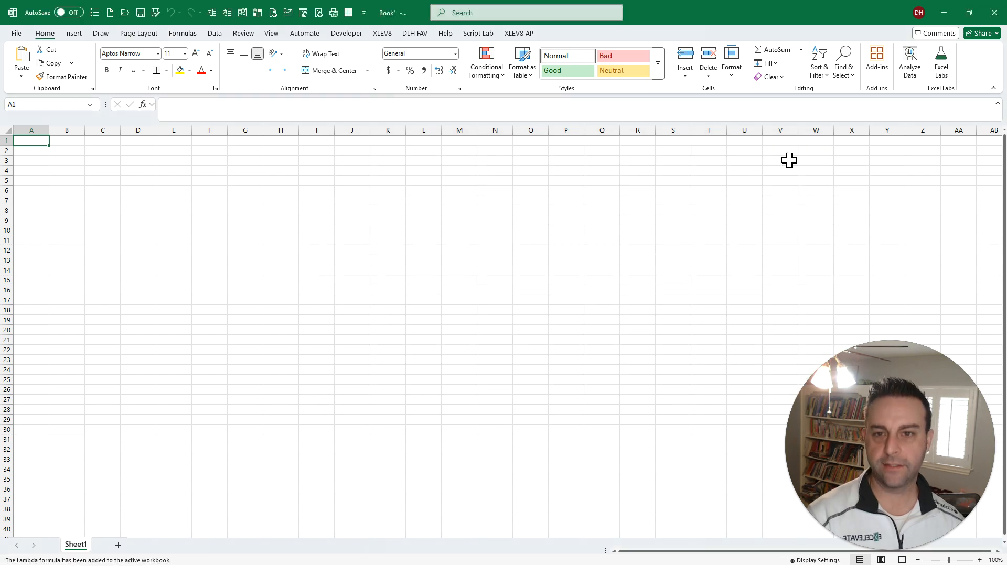
# - Check the defined names in the new workbook for the L_Age formula
pyautogui.click(194, 34)
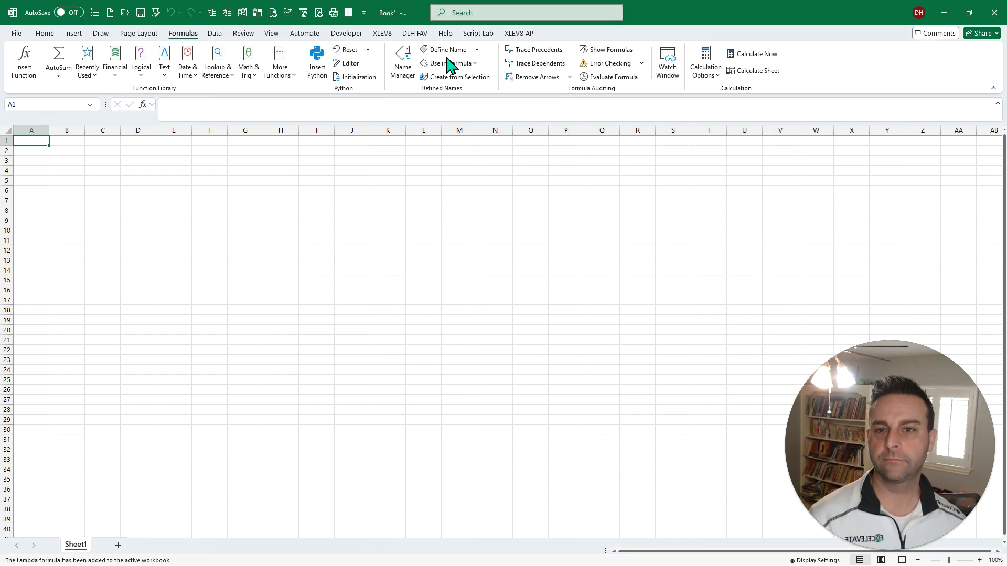
pyautogui.click(405, 67)
pyautogui.click(853, 193)
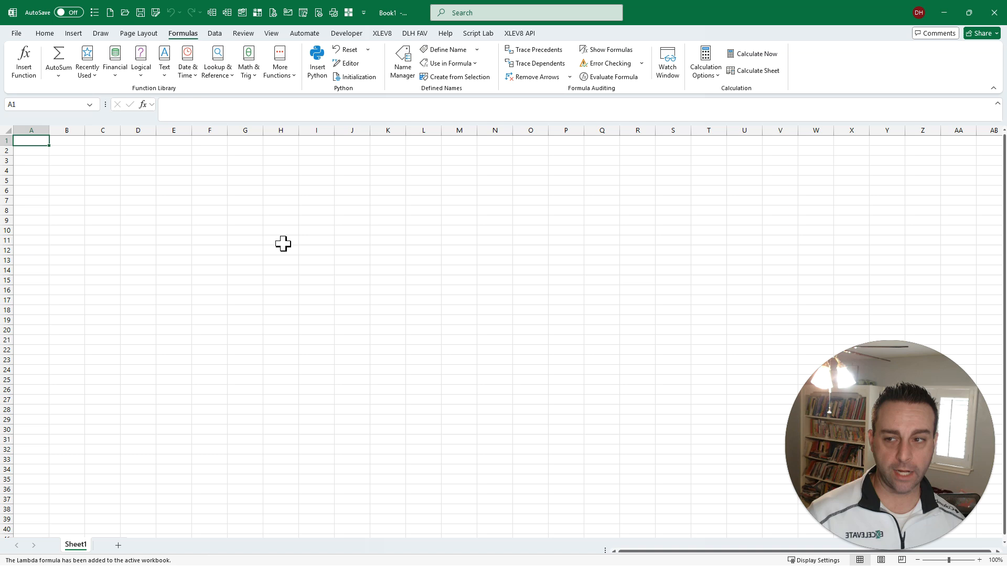
# - Enter a sample date of birth in cell A1 of Sheet1
pyautogui.write('5/152/')
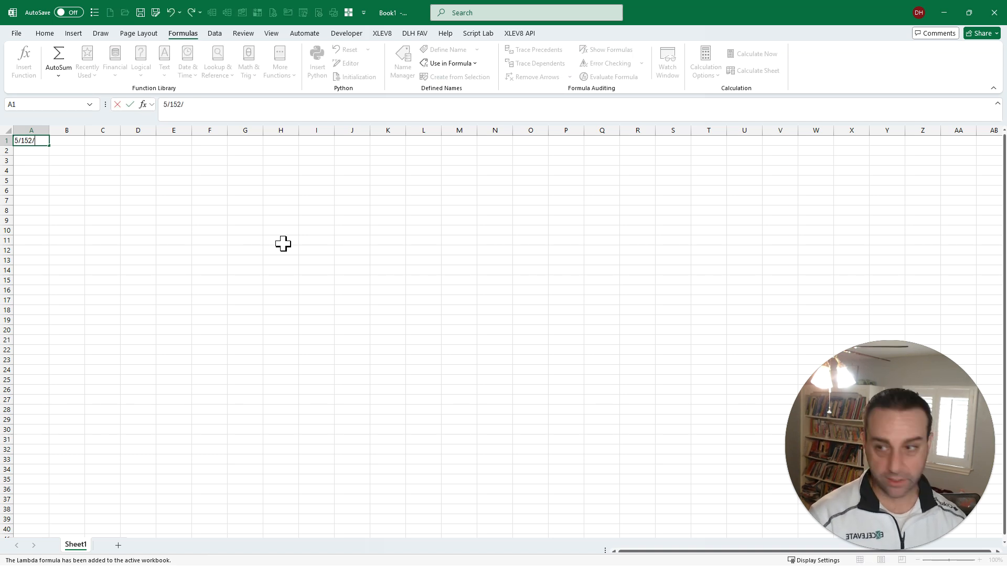
pyautogui.press('BackSpace')
pyautogui.press('BackSpace')
pyautogui.write('/2')
pyautogui.press('BackSpace')
pyautogui.write('1985')
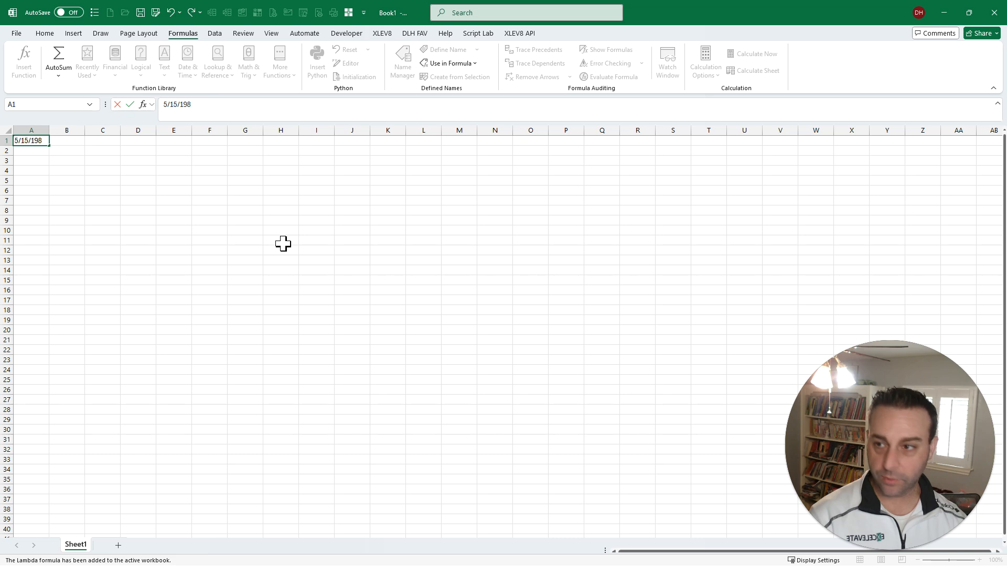
pyautogui.press('Tab')
# - Enter the formula =L_Age(A1) in cell C1 to calculate the age
pyautogui.press('Tab')
pyautogui.write('=l')
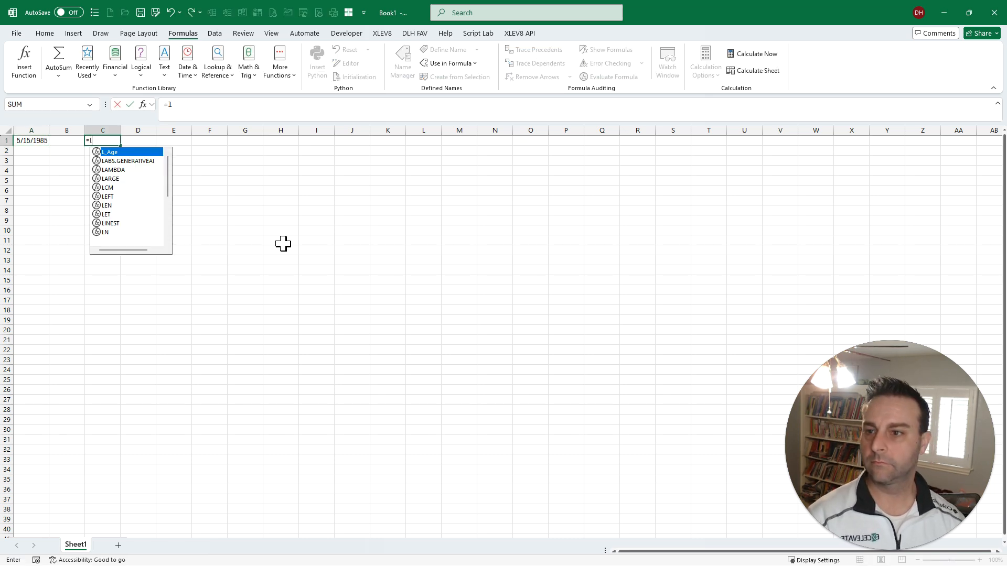
pyautogui.press('Tab')
pyautogui.write('A1')
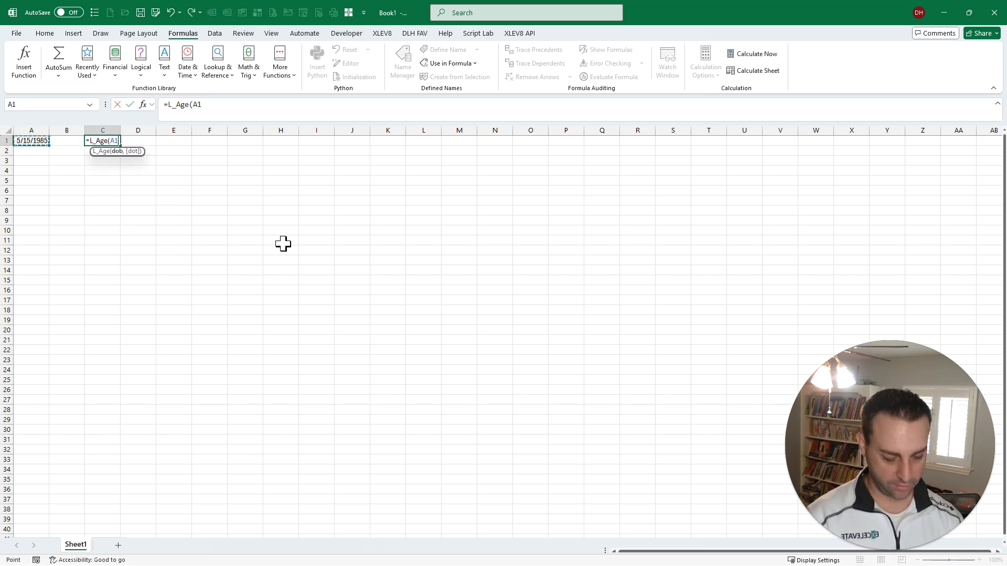
pyautogui.write(')')
pyautogui.press('Return')
pyautogui.press('Up')
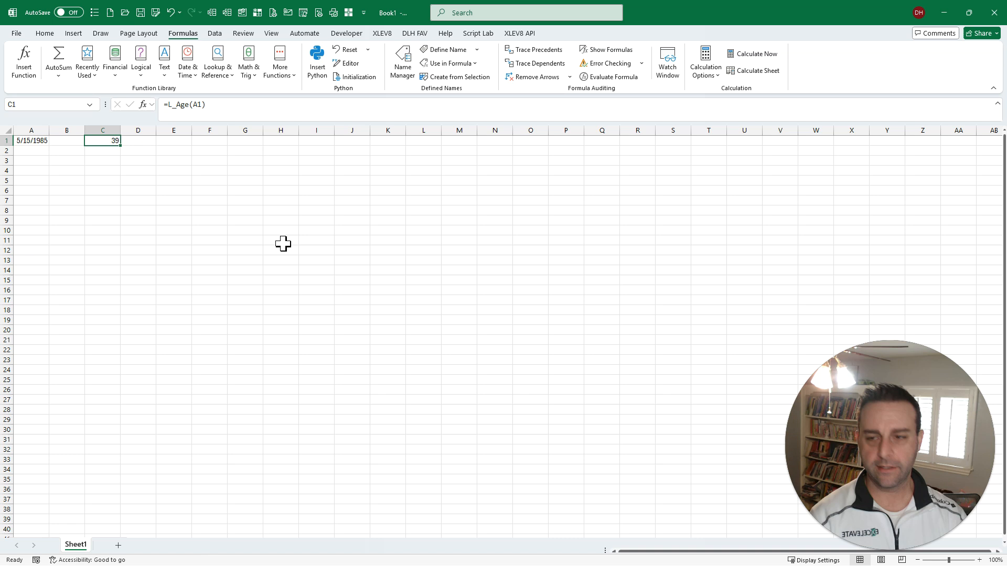
# - Reopen the favorite Lambda formula library and load its records into a Bulk_Edit_Lambda_Formulas sheet for bulk editing
pyautogui.hotkey('ctrl', 'shift', 'l')
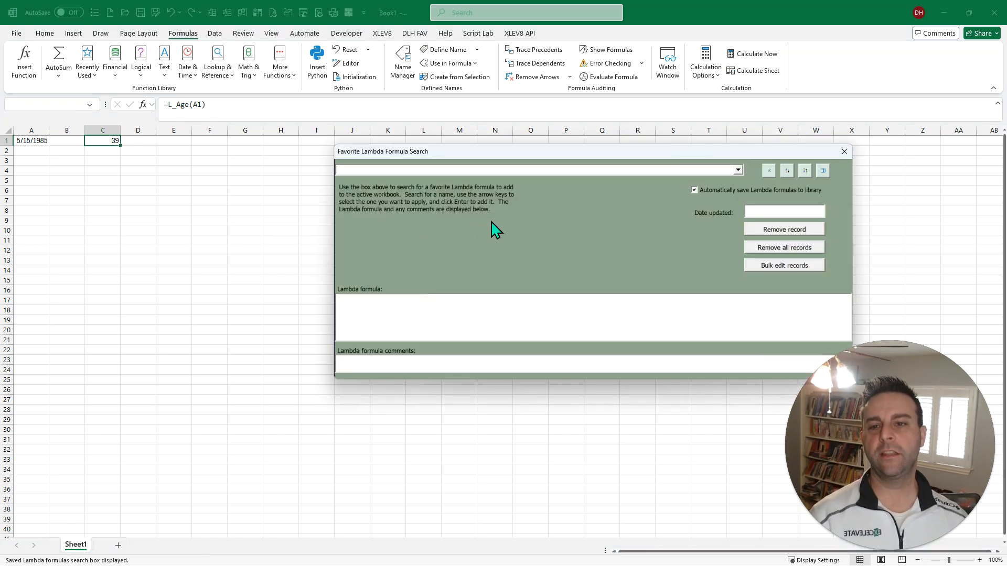
pyautogui.press('ctrl')
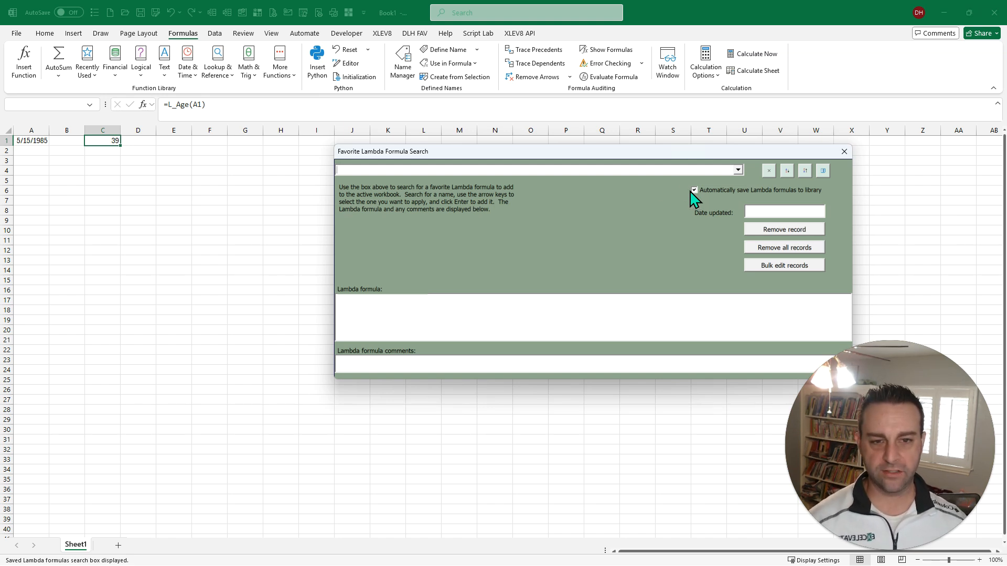
pyautogui.click(793, 274)
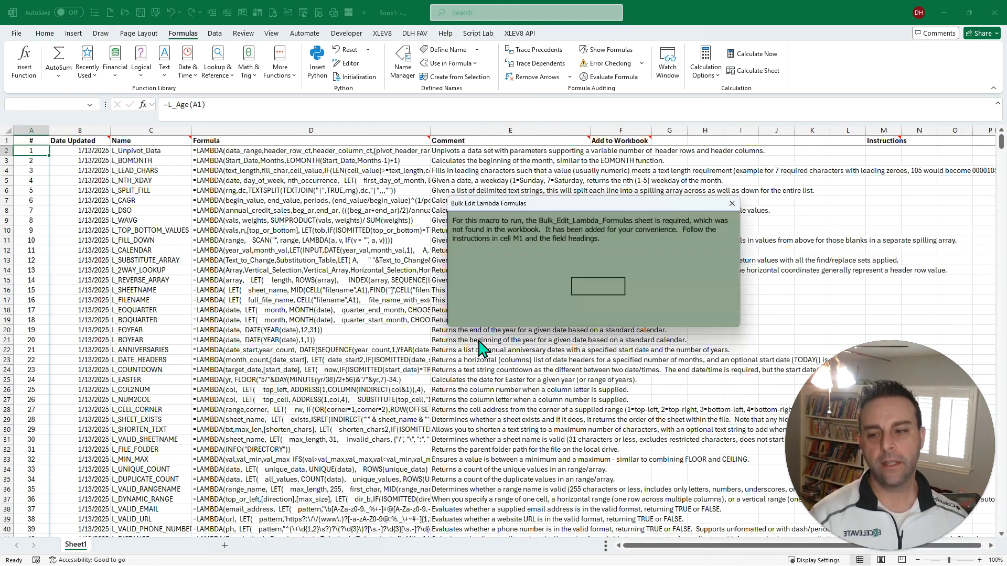
pyautogui.click(587, 289)
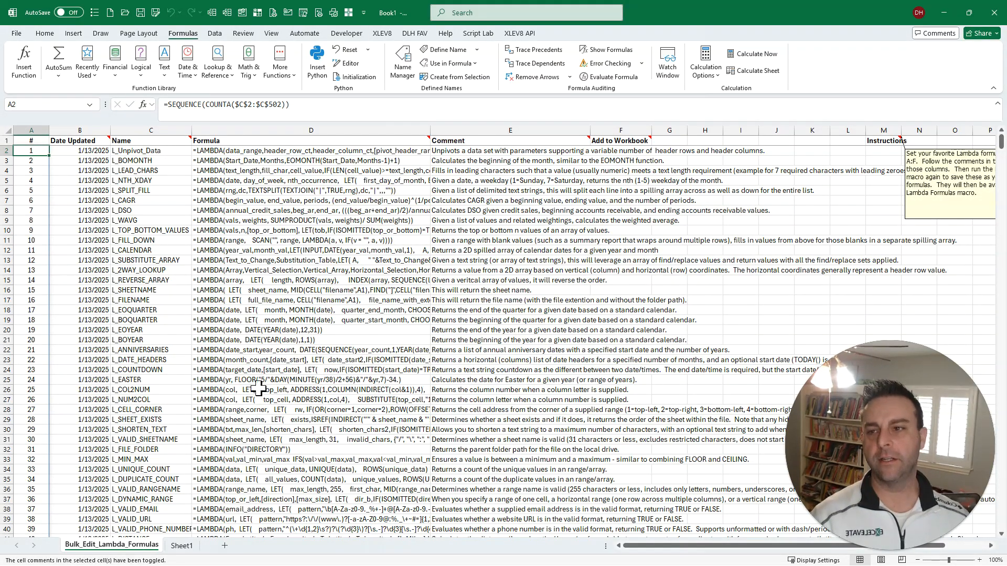
# - Rename the last Lambda record, L_Age in cell C52, to L_AGE
pyautogui.moveTo(101, 141)
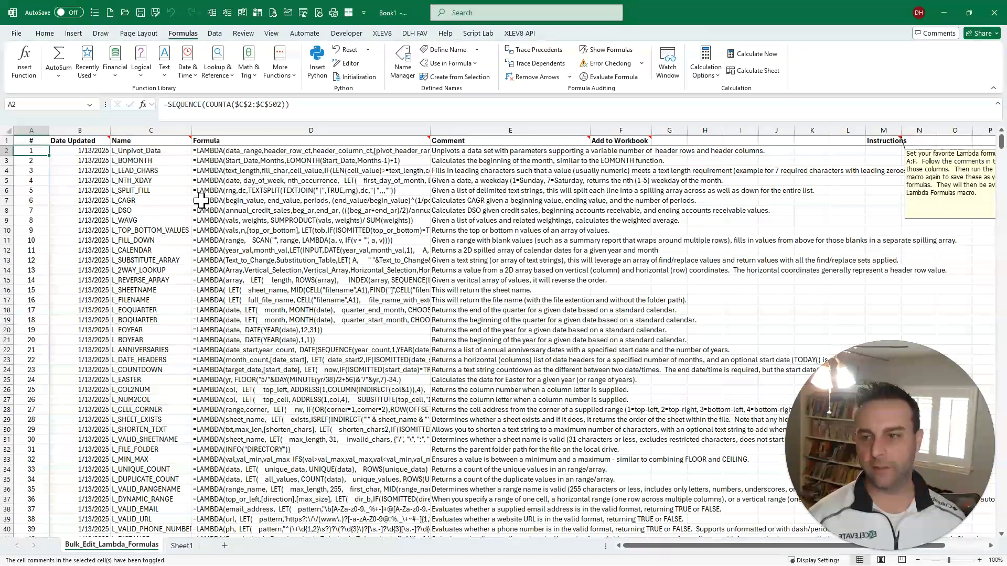
pyautogui.press('Right')
pyautogui.hotkey('ctrl', 'Down')
pyautogui.press('Right')
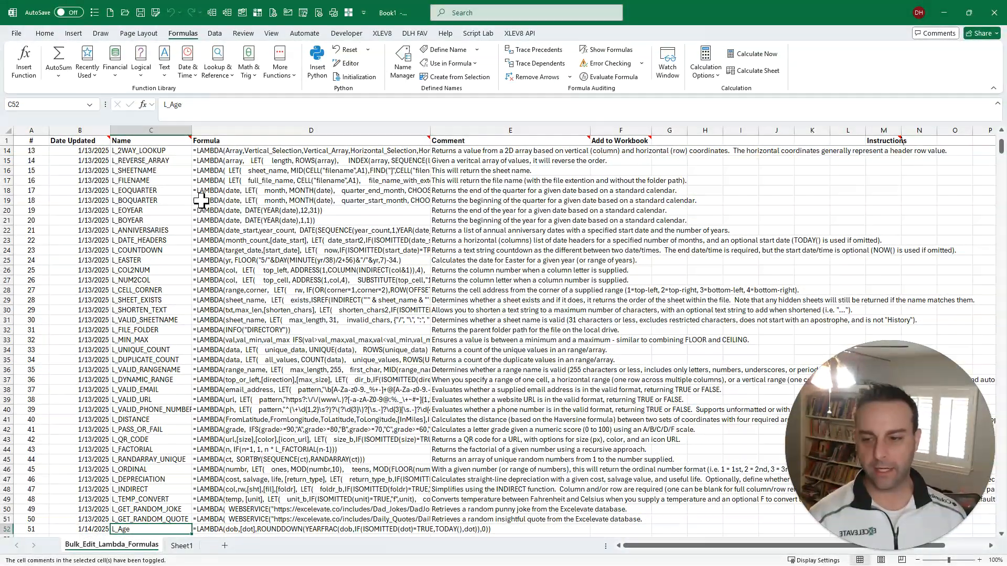
pyautogui.press('F2')
pyautogui.hotkey('shift', 'Left')
pyautogui.hotkey('shift', 'Left')
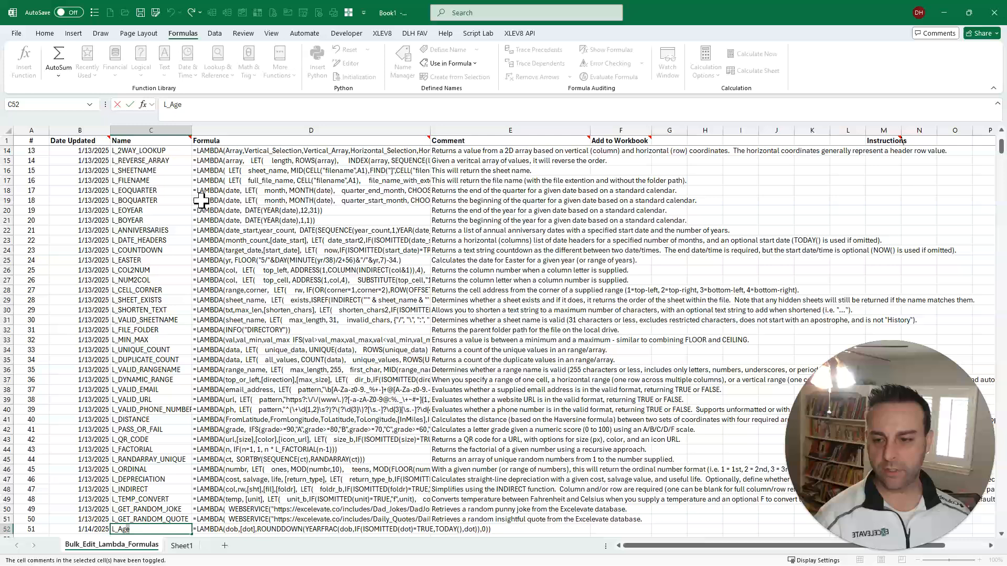
pyautogui.write('GE')
pyautogui.press('Tab')
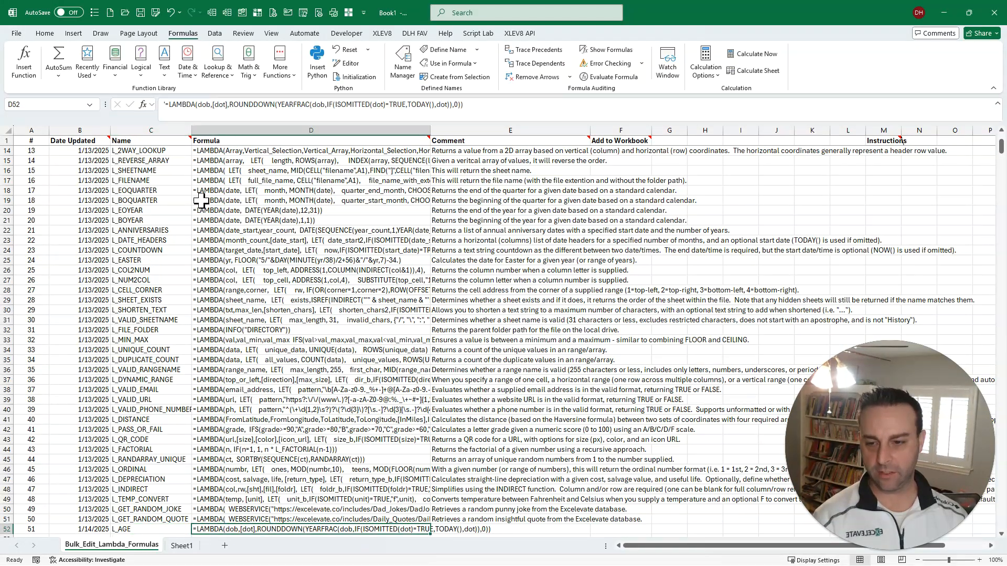
# - Copy the age calculation description from cell E10 of the demo workbook's 1 LAMBDA sheet into the L_AGE record's Comment cell E52
pyautogui.press('Tab')
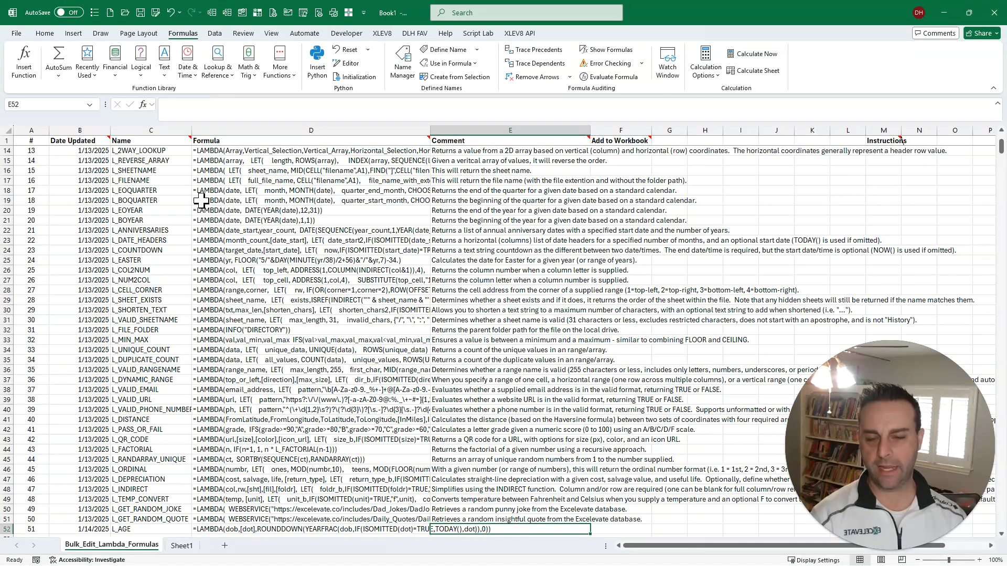
pyautogui.hotkey('alt', 'Tab')
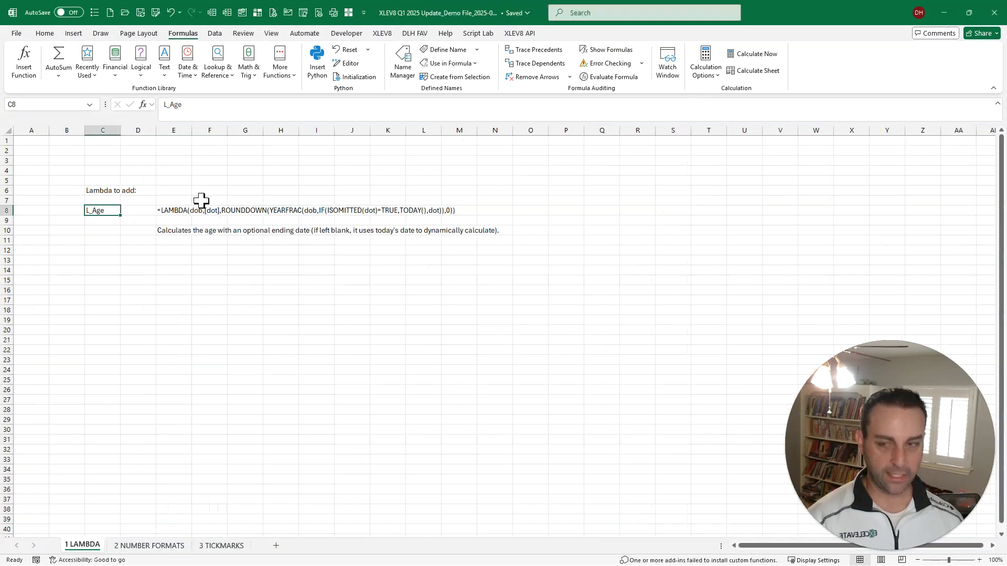
pyautogui.press('Down')
pyautogui.press('Down')
pyautogui.press('Right')
pyautogui.press('Right')
pyautogui.hotkey('ctrl', 'shift', 'c')
pyautogui.press('Return')
pyautogui.hotkey('alt', 'Tab')
pyautogui.hotkey('ctrl', 'v')
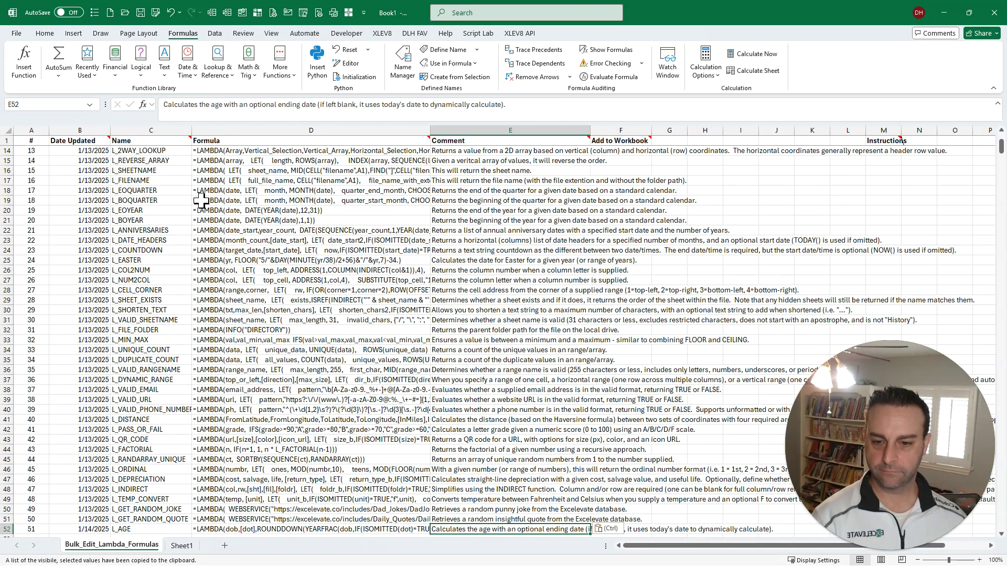
# - Enter Add in the first record's Add to Workbook cell F2 and copy that cell
pyautogui.hotkey('ctrl', 'Up')
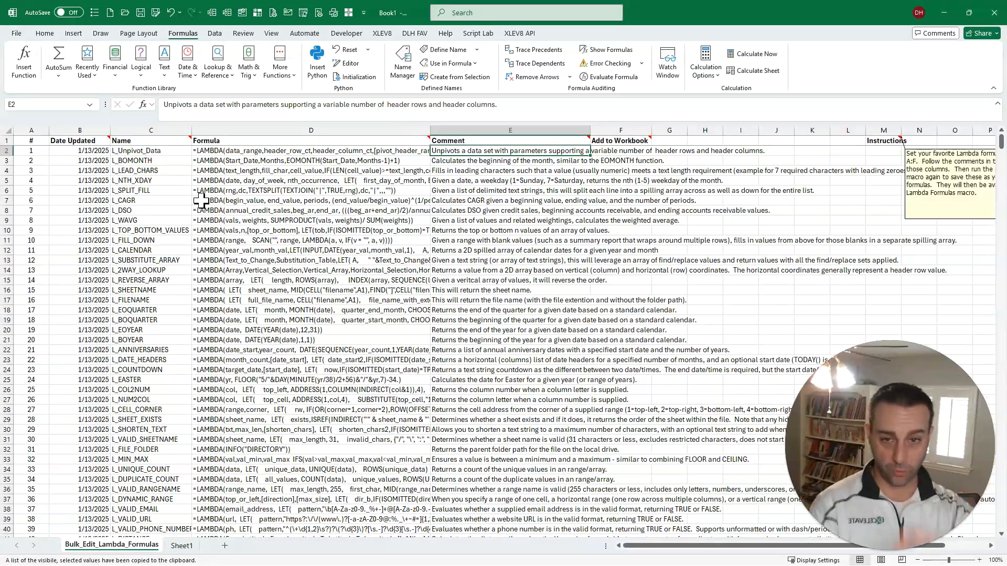
pyautogui.press('Right')
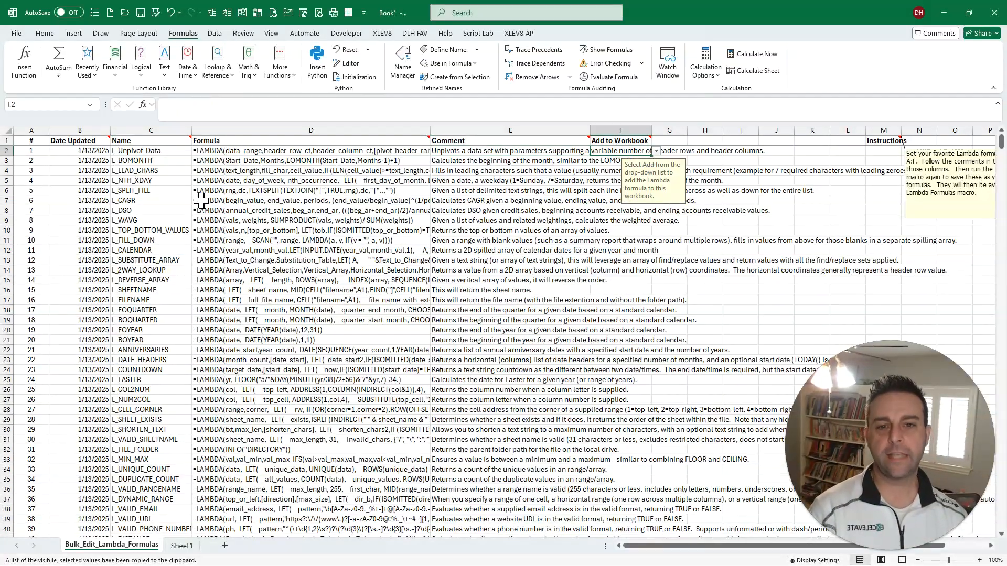
pyautogui.write('Add')
pyautogui.press('Return')
pyautogui.press('Up')
pyautogui.hotkey('ctrl', 'c')
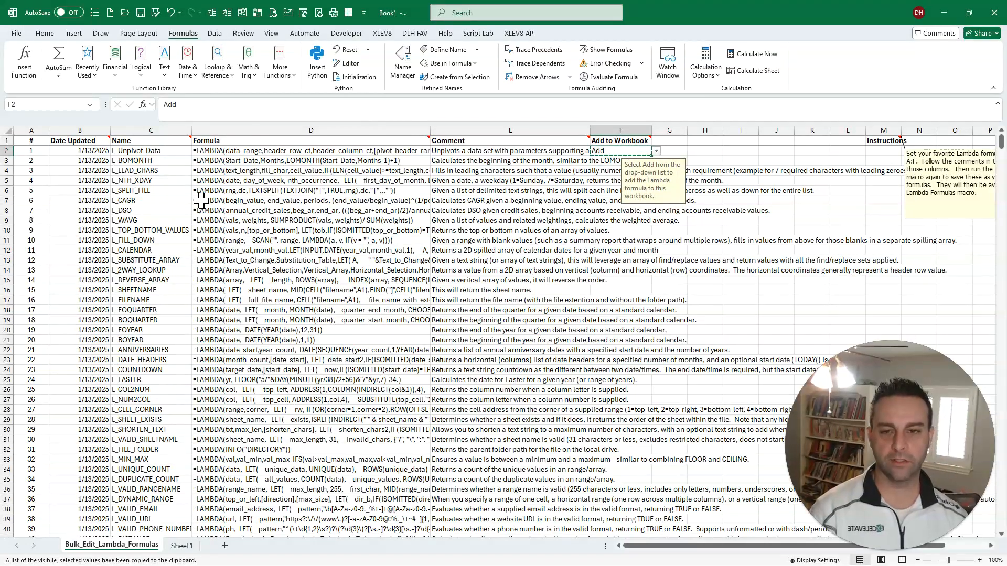
# - Fill the copied Add value through the Add to Workbook column for all remaining Lambda records, down to row 52
pyautogui.press('Left')
pyautogui.hotkey('ctrl', 'Down')
pyautogui.press('Right')
pyautogui.hotkey('ctrl', 'shift', 'Up')
pyautogui.press('Down')
pyautogui.press('Up')
pyautogui.hotkey('ctrl', 'shift', 'Up')
pyautogui.hotkey('shift', 'Down')
pyautogui.press('Return')
pyautogui.hotkey('ctrl', 'Up')
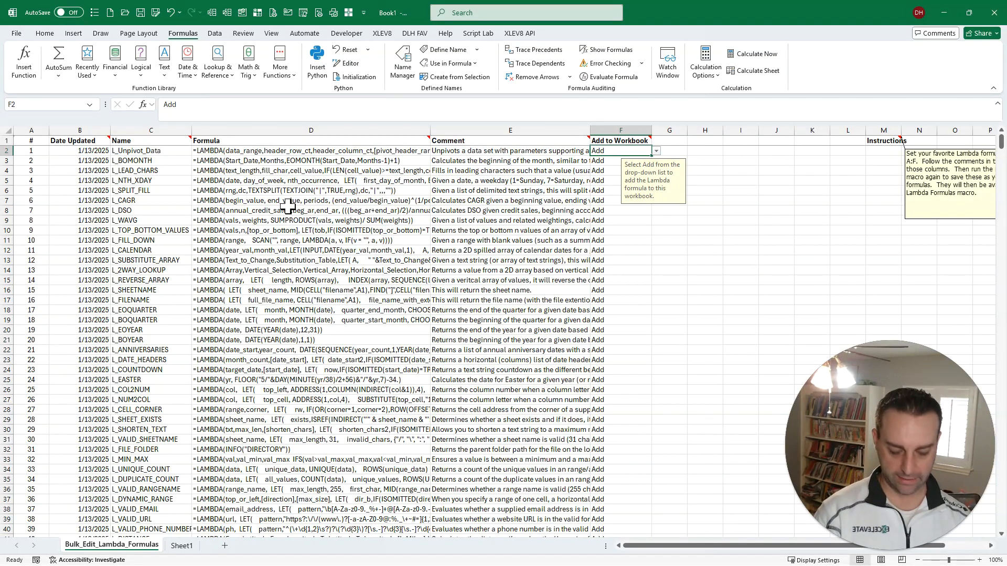
# - Rerun the Bulk Edit Lambda Formulas macro from the recent macros to save the records and add the Lambdas to the workbook
pyautogui.hotkey('ctrl', 'shift', 'r')
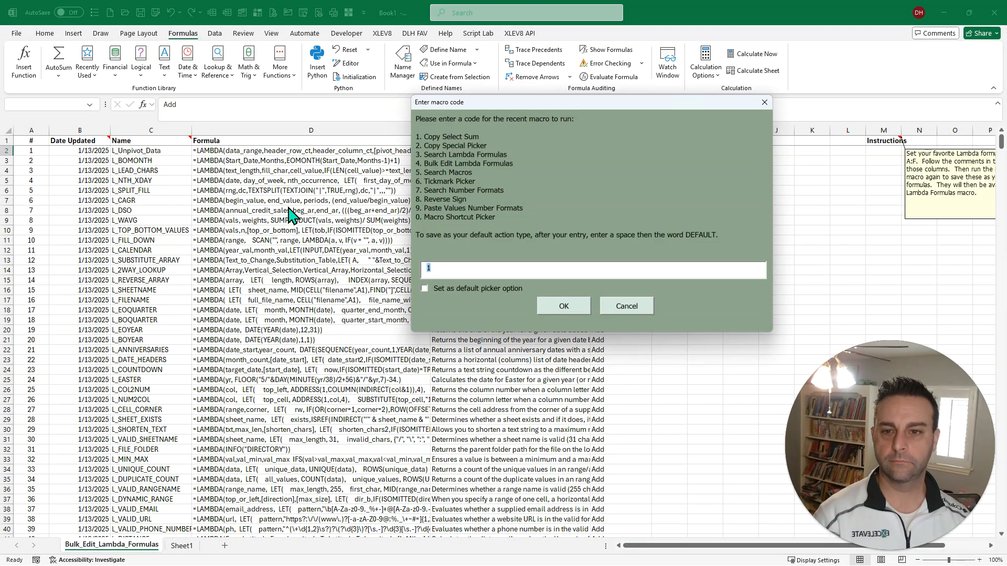
pyautogui.write('4')
pyautogui.press('Return')
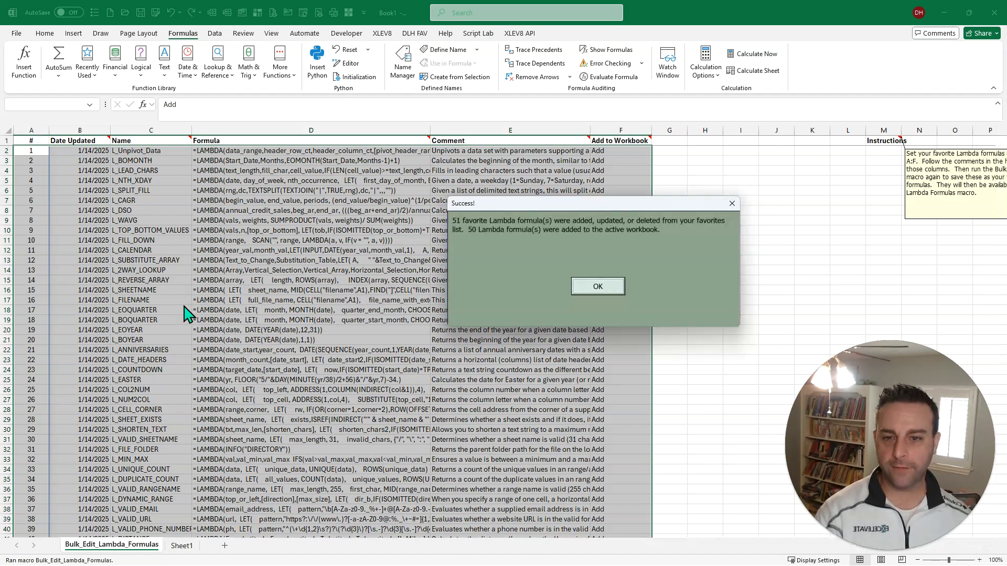
pyautogui.click(597, 293)
# - Examine the Lambda names in an enlarged Name Manager, then close it and return to the first record
pyautogui.click(403, 63)
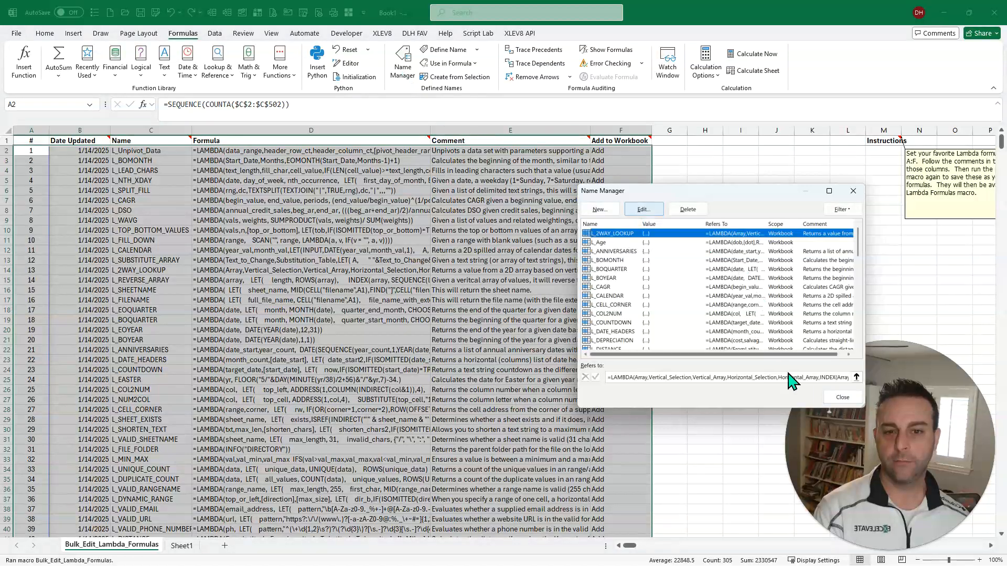
pyautogui.moveTo(787, 407); pyautogui.dragTo(797, 552)
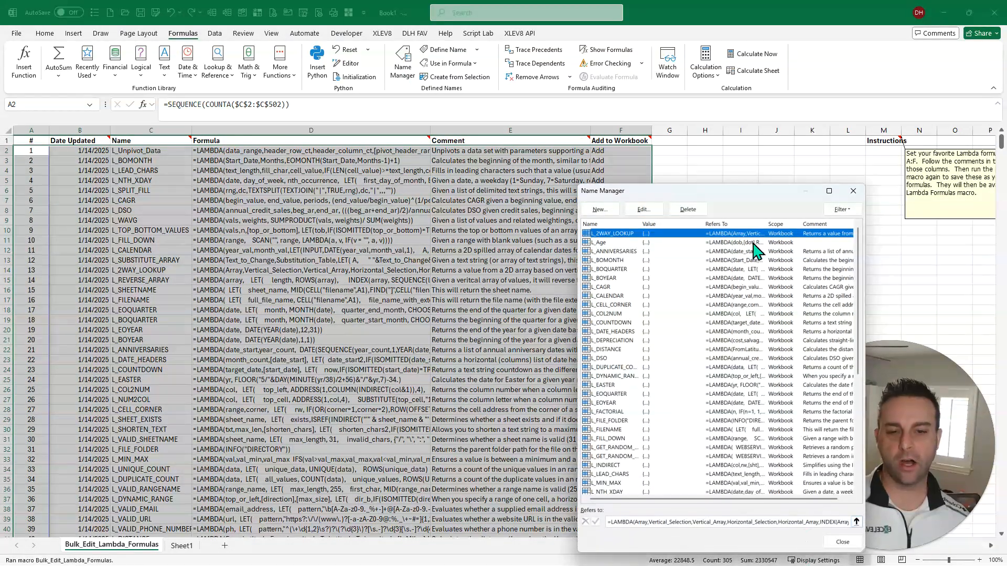
pyautogui.moveTo(739, 180); pyautogui.dragTo(733, 75)
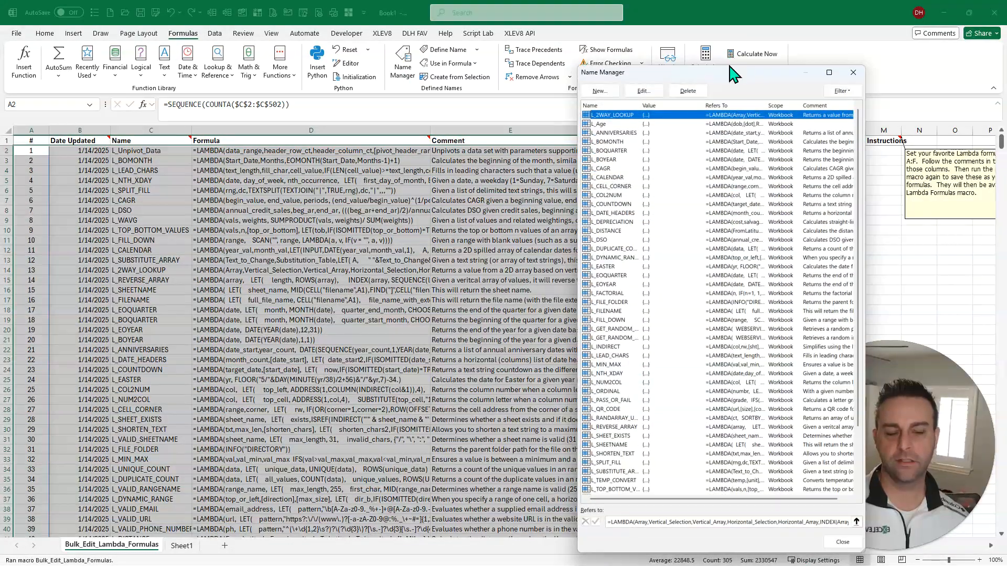
pyautogui.click(847, 78)
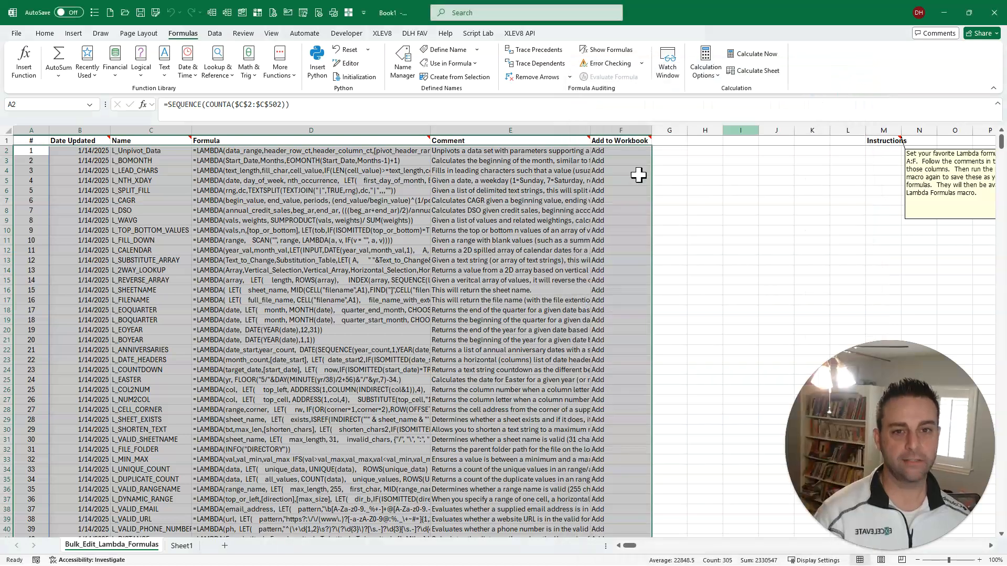
pyautogui.click(349, 281)
pyautogui.hotkey('ctrl', 'Home')
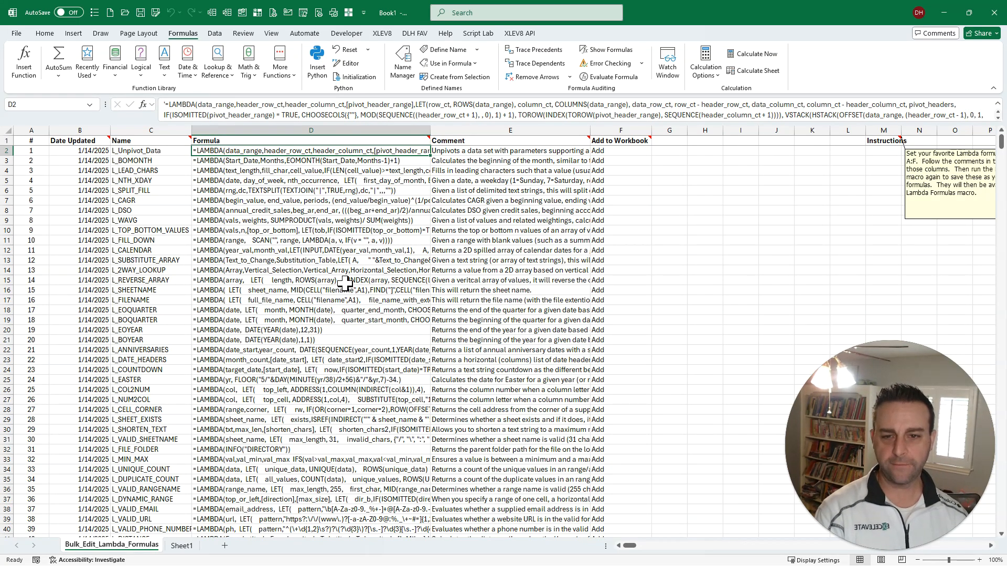
# - Switch to the XLEV8 demo workbook and go to its 2 NUMBER FORMATS sheet
pyautogui.hotkey('ctrl', 'n')
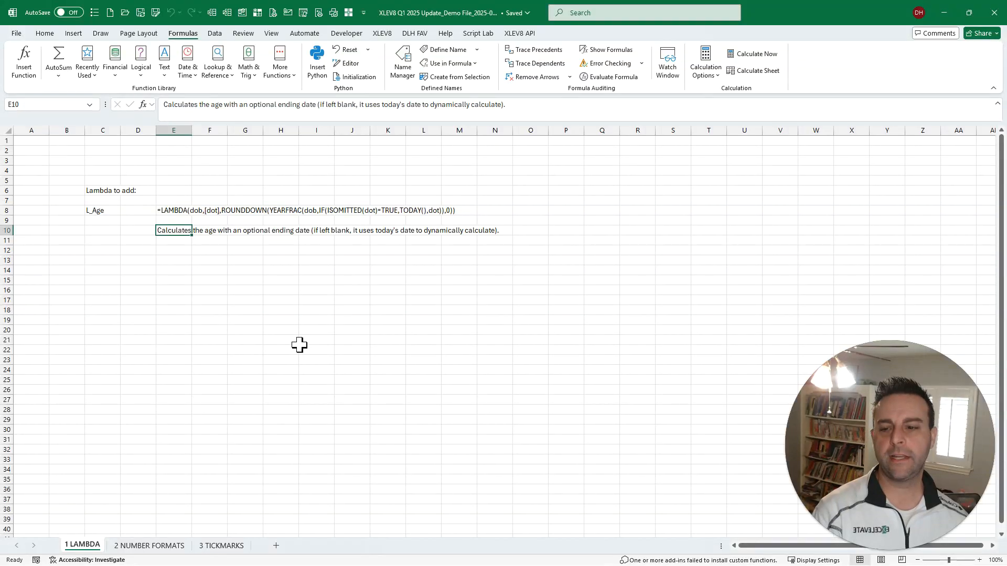
pyautogui.hotkey('ctrl', 'pagedown')
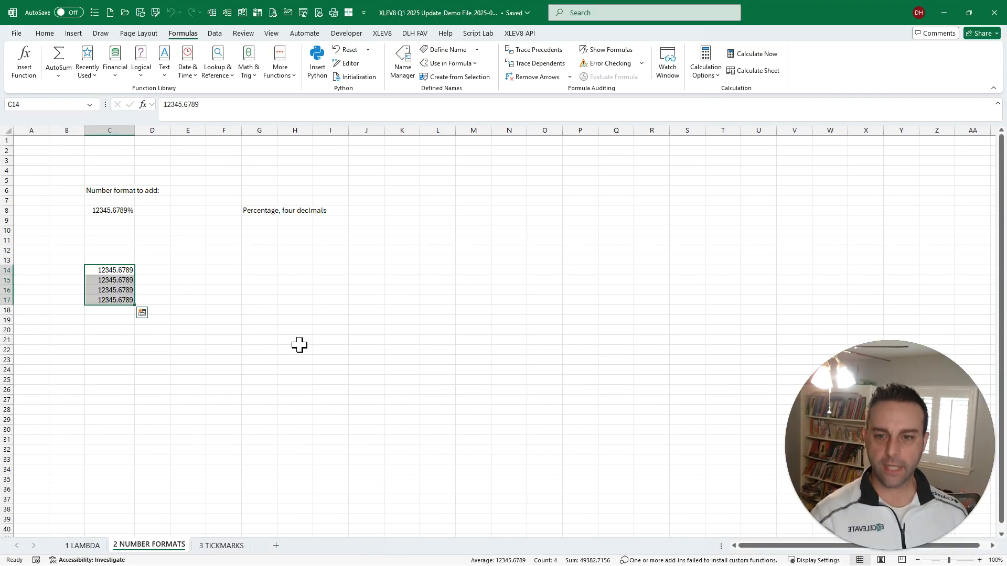
pyautogui.hotkey('ctrl', '1')
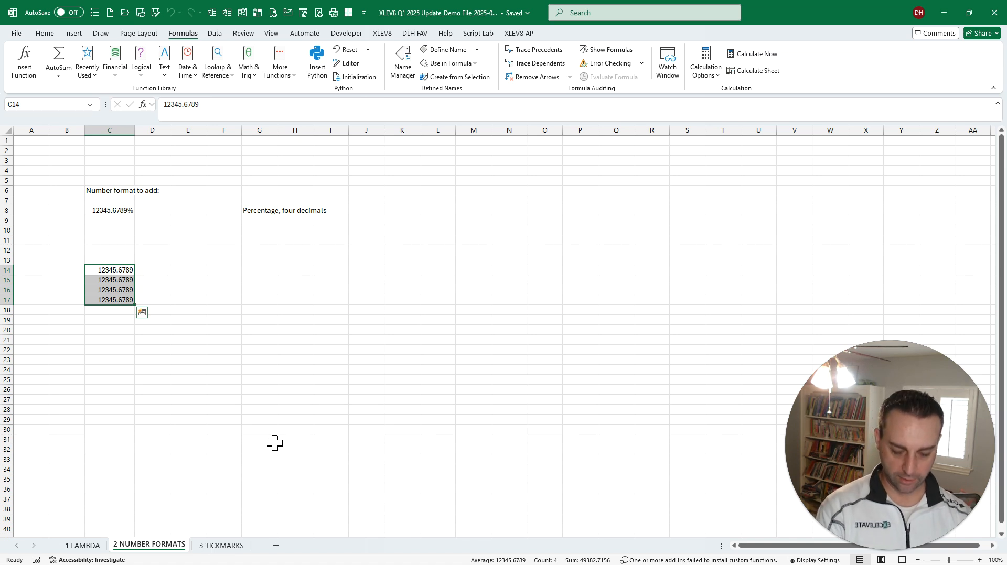
# - Find the Search Number Formats macro in the Macro Search and run it on cells C14:C17
pyautogui.hotkey('ctrl', 'shift', 'm')
pyautogui.write('numb')
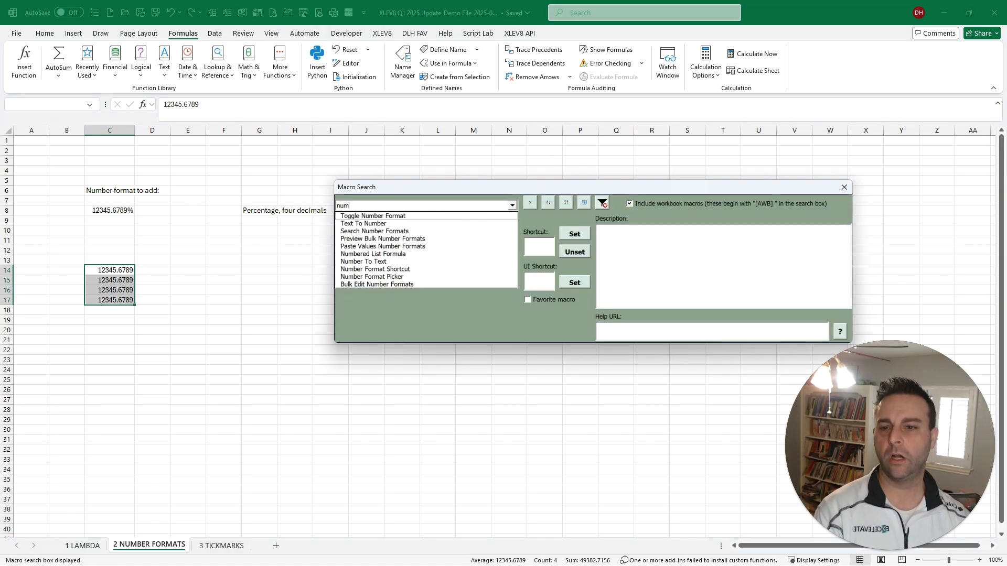
pyautogui.press('Down')
pyautogui.press('Down')
pyautogui.press('Down')
pyautogui.press('Return')
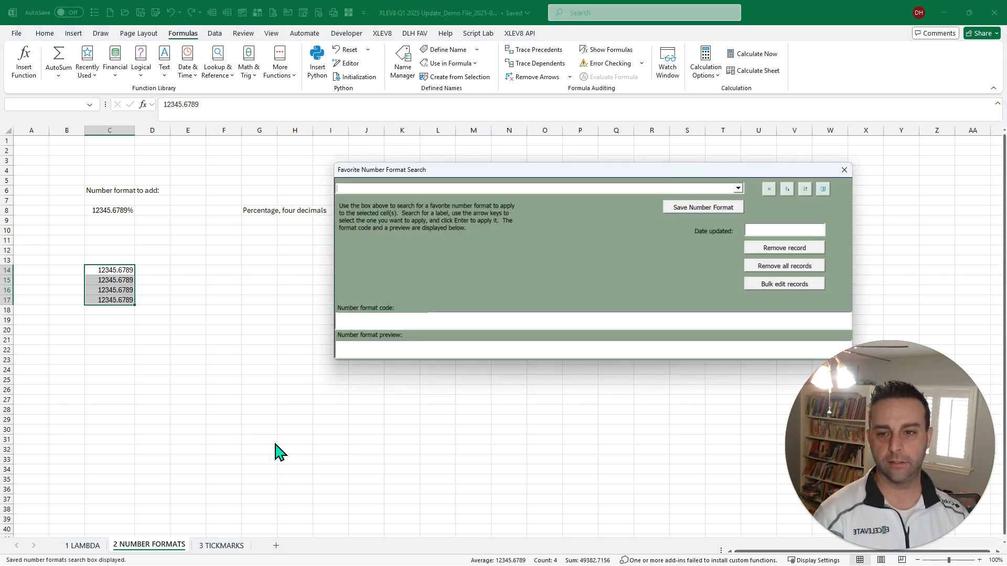
# - Apply the favorite format "Percentages with arrows, green/red/dash" to C14:C17 and test it by reversing the values' sign twice
pyautogui.write('per')
pyautogui.press('Down')
pyautogui.press('Down')
pyautogui.press('Down')
pyautogui.press('Down')
pyautogui.press('Down')
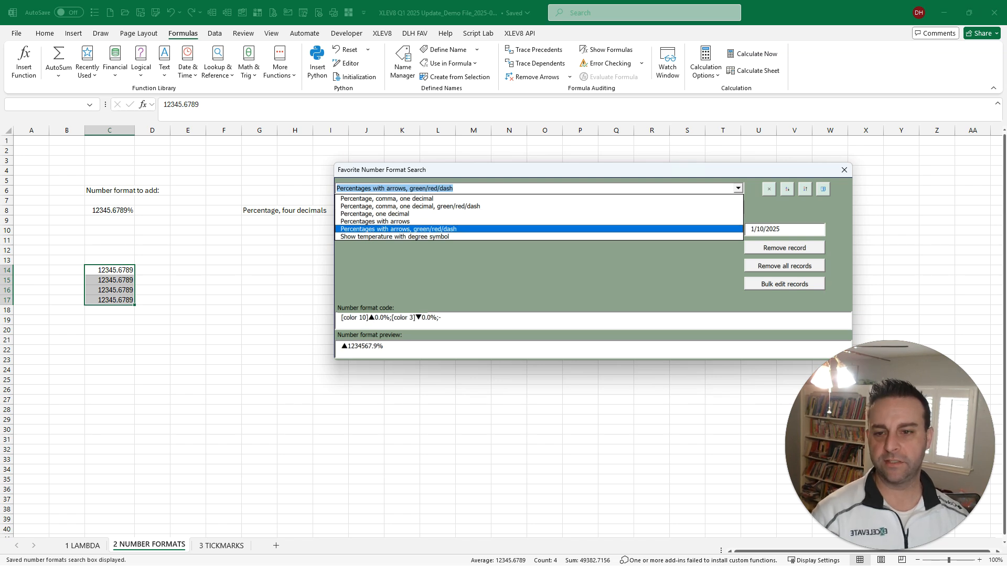
pyautogui.click(414, 321)
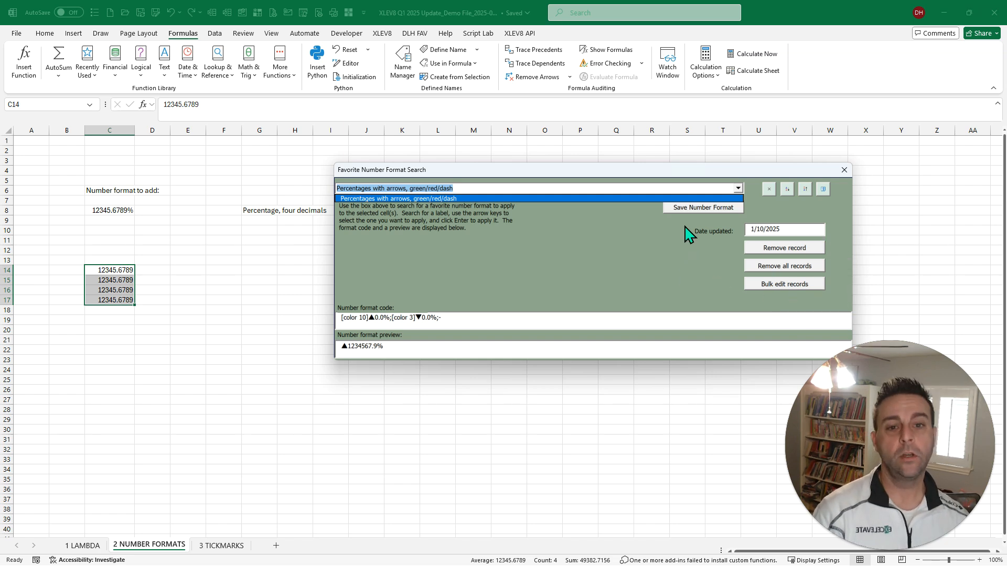
pyautogui.click(549, 191)
pyautogui.press('Return')
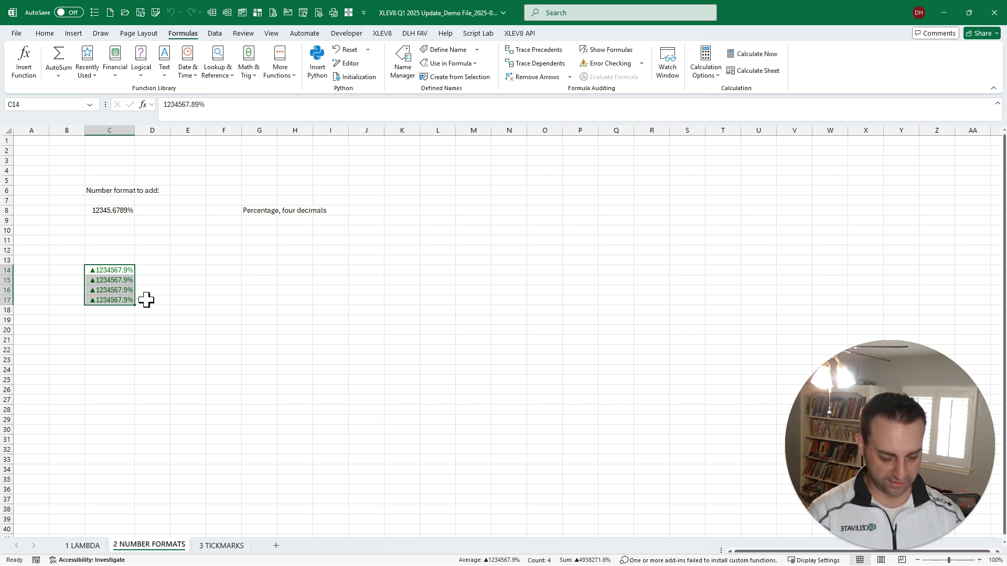
pyautogui.hotkey('ctrl', 'alt', '-')
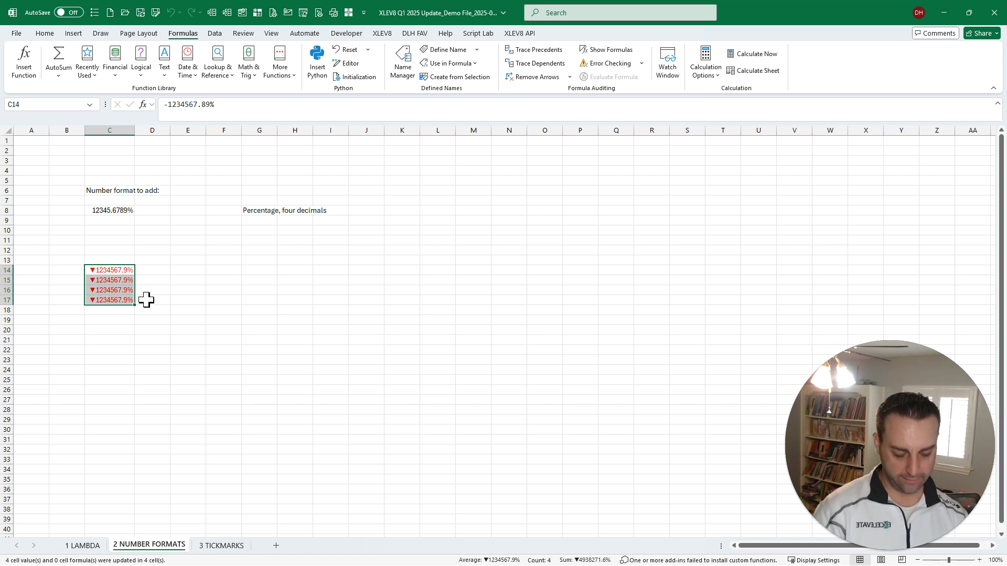
pyautogui.hotkey('ctrl', 'alt', '-')
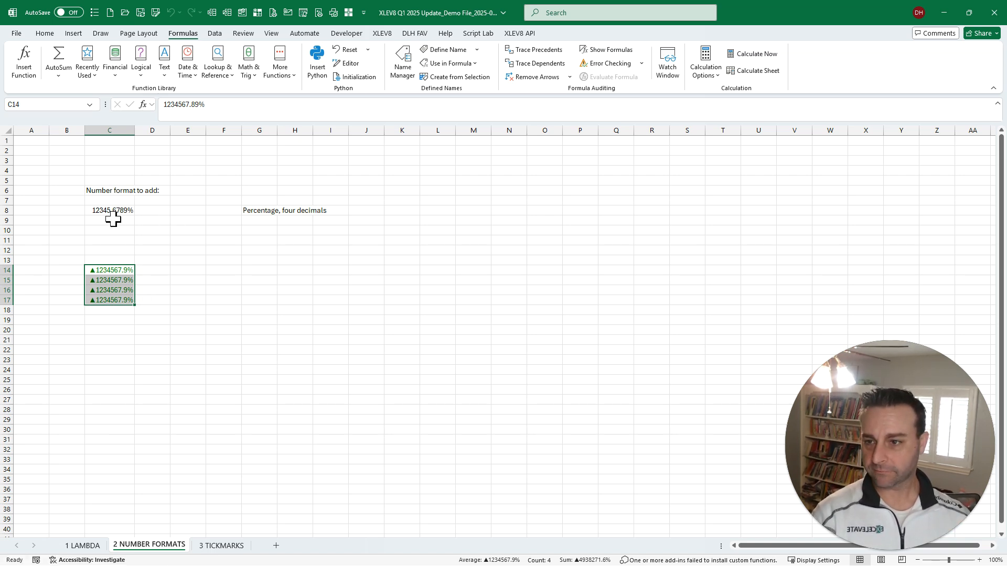
# - Copy the label text "Percentage, four decimals" from cell G8 and select the formatted cell C8
pyautogui.click(255, 212)
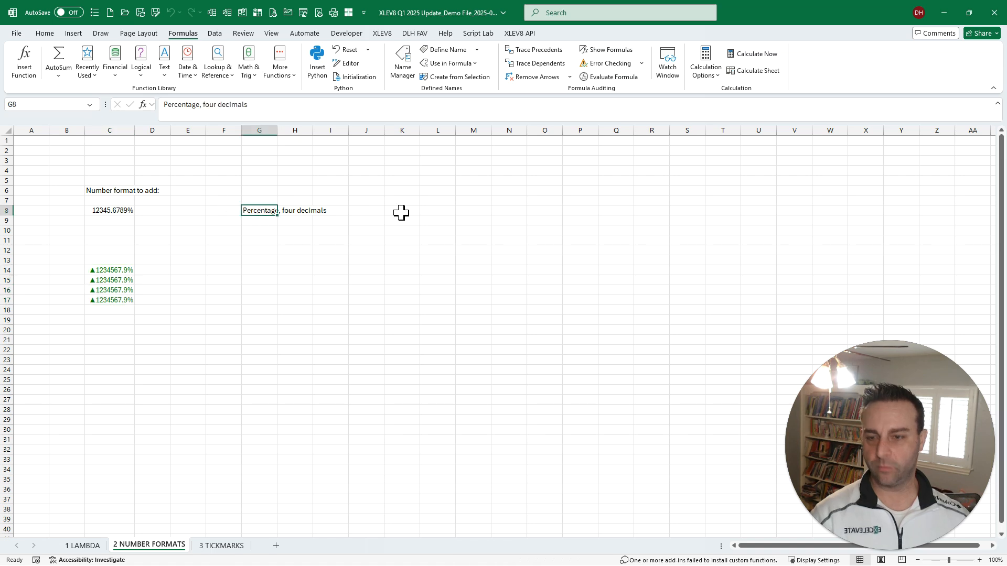
pyautogui.hotkey('ctrl', 'c')
pyautogui.press('Left')
pyautogui.press('Left')
pyautogui.press('Left')
pyautogui.press('Left')
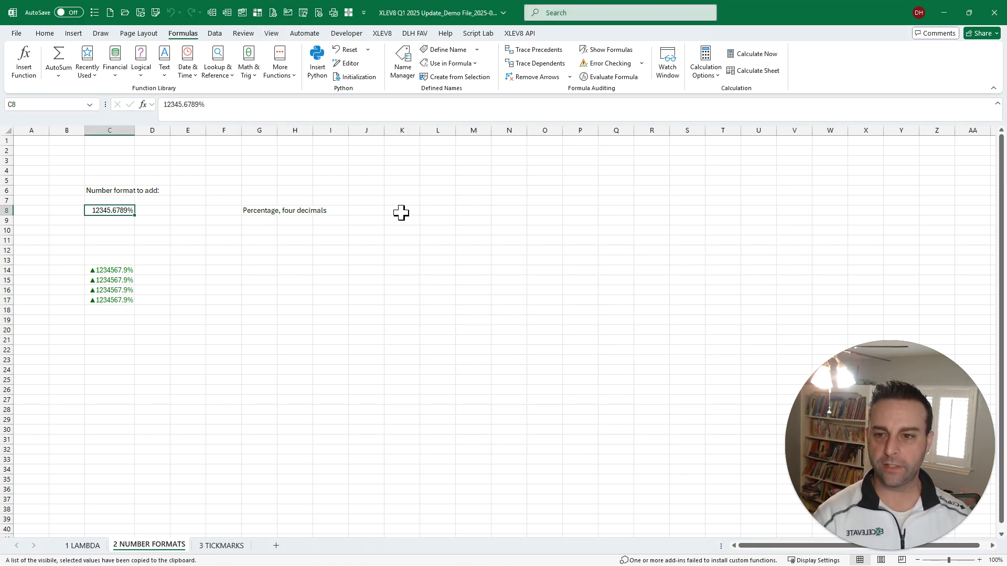
# - Run Search Number Formats and save cell C8's number format as a favorite labelled "Percentage, four decimals"
pyautogui.hotkey('ctrl', 'shift', 'm')
pyautogui.write('num')
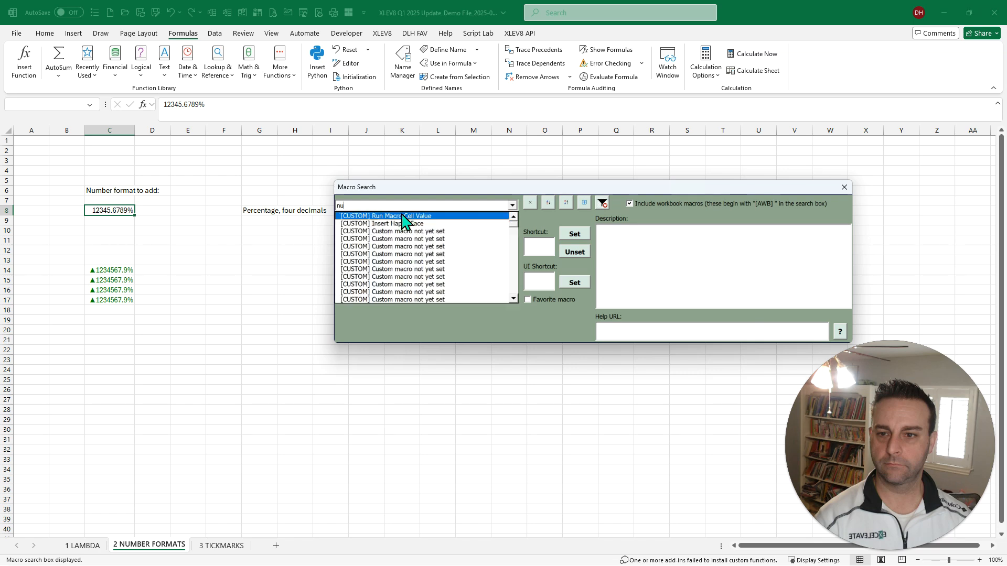
pyautogui.press('Down')
pyautogui.press('Down')
pyautogui.press('Down')
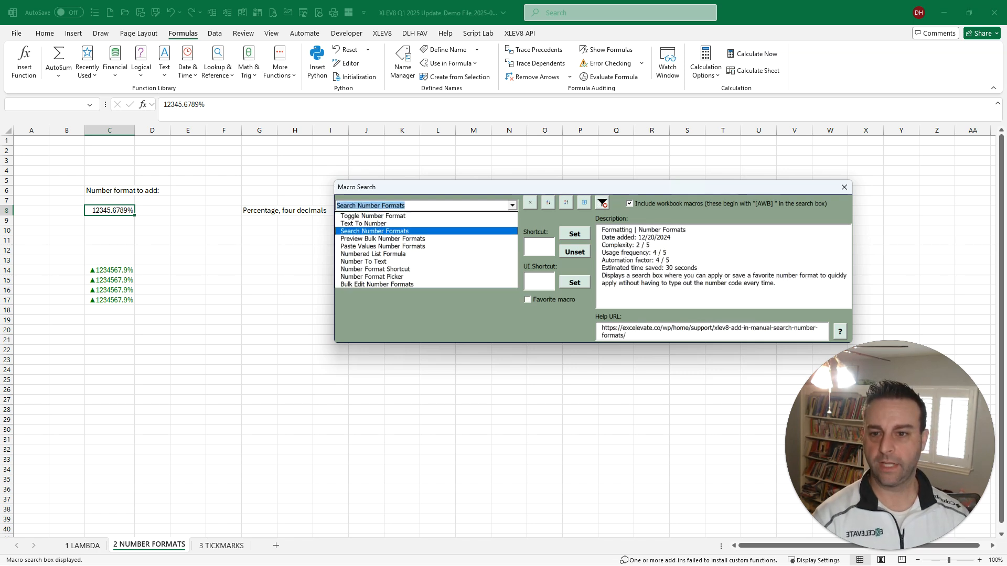
pyautogui.press('Return')
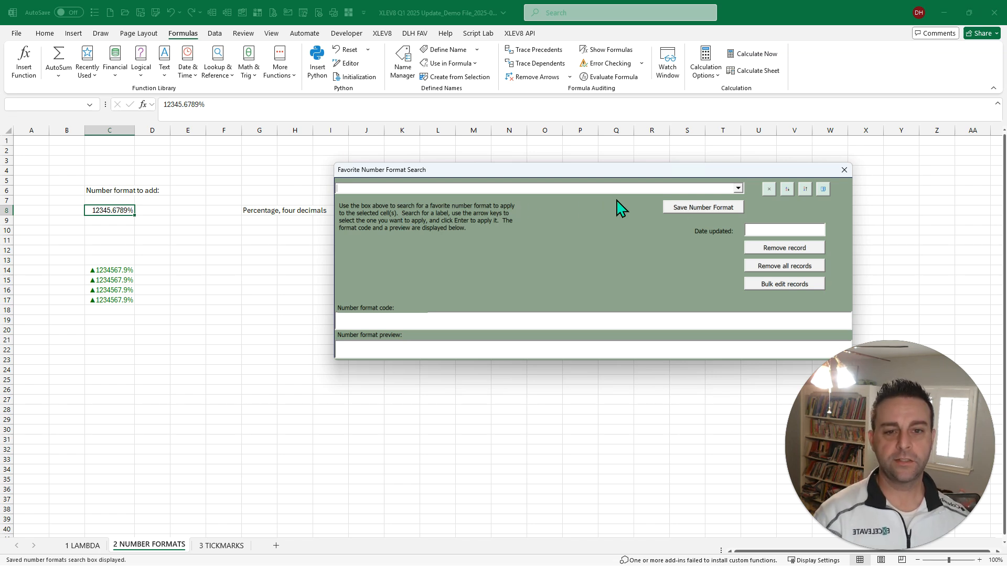
pyautogui.click(703, 208)
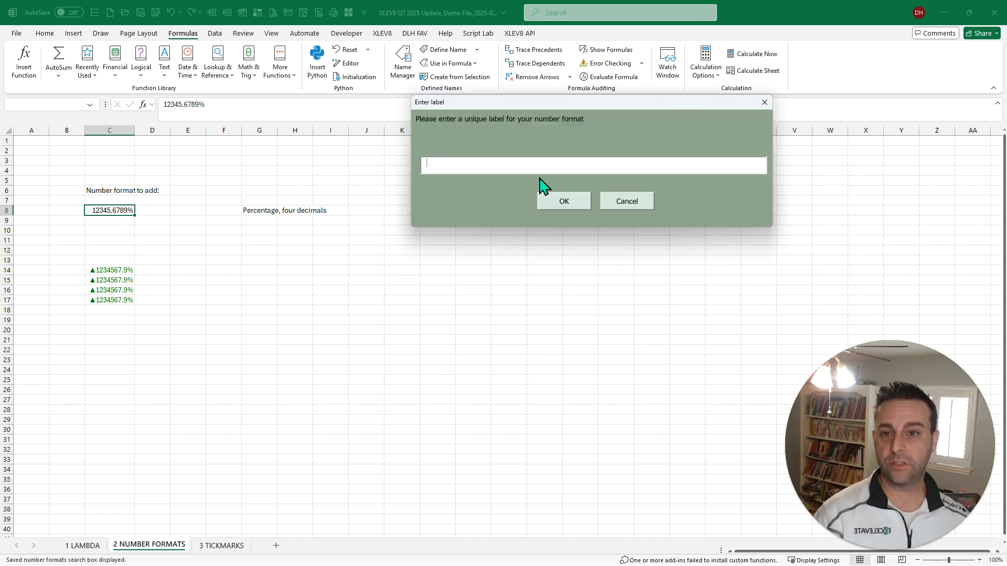
pyautogui.hotkey('ctrl', 'v')
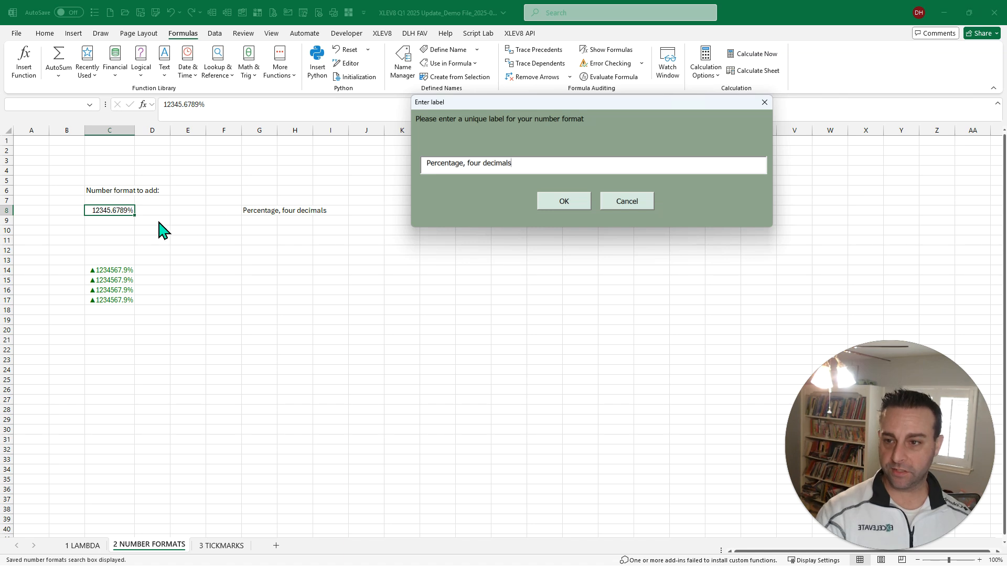
pyautogui.click(565, 201)
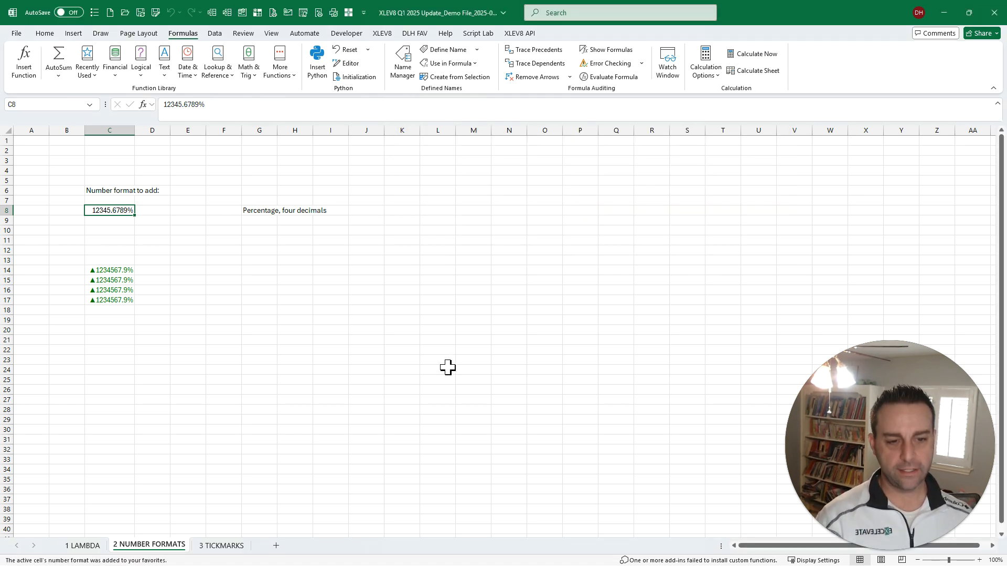
# - Run the Search Number Formats macro on cells C14:C17 using the Macro Search
pyautogui.moveTo(111, 272); pyautogui.dragTo(118, 300)
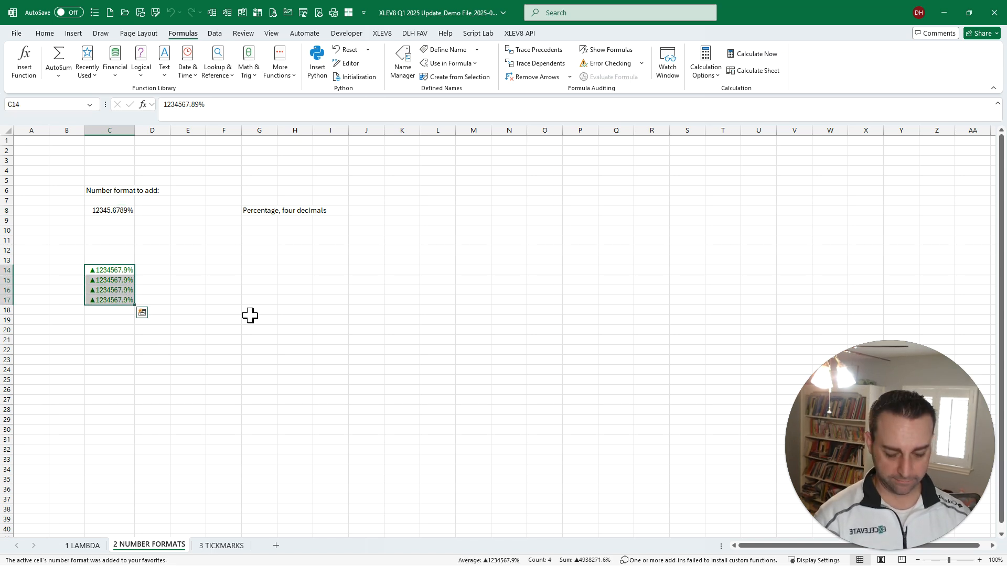
pyautogui.hotkey('ctrl', 'shift', 'm')
pyautogui.write('su')
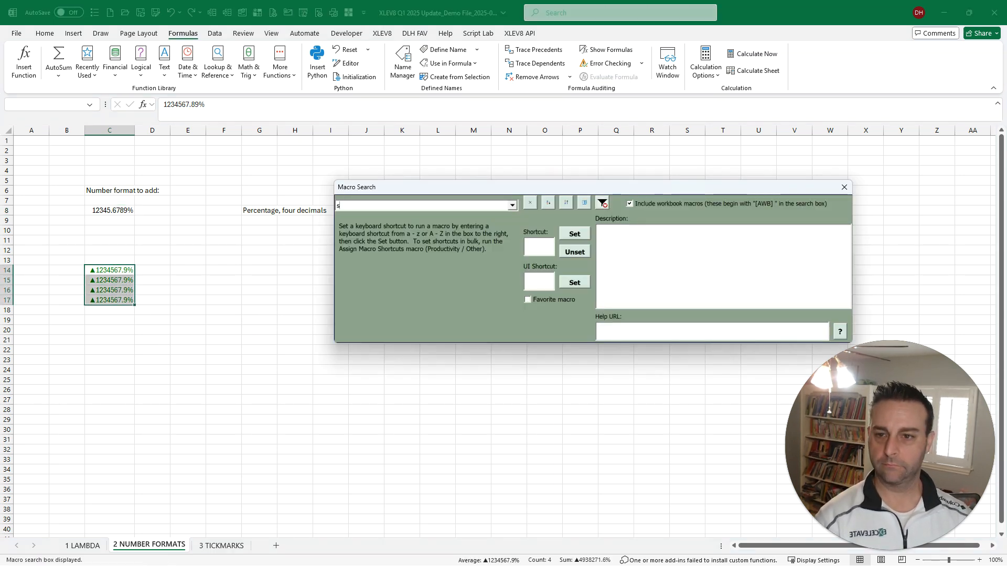
pyautogui.press('BackSpace')
pyautogui.press('BackSpace')
pyautogui.write('number')
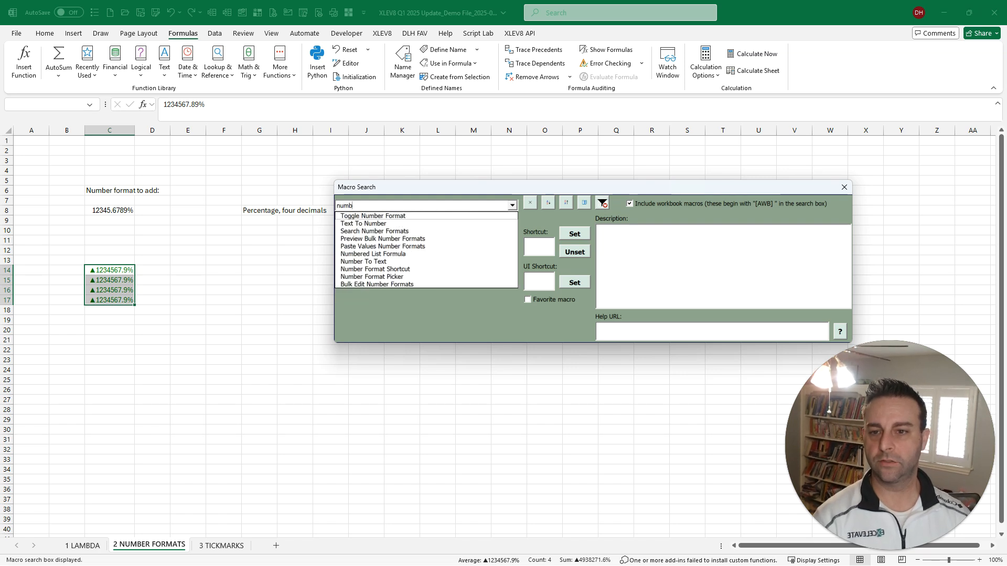
pyautogui.press('Down')
pyautogui.press('Down')
pyautogui.press('Return')
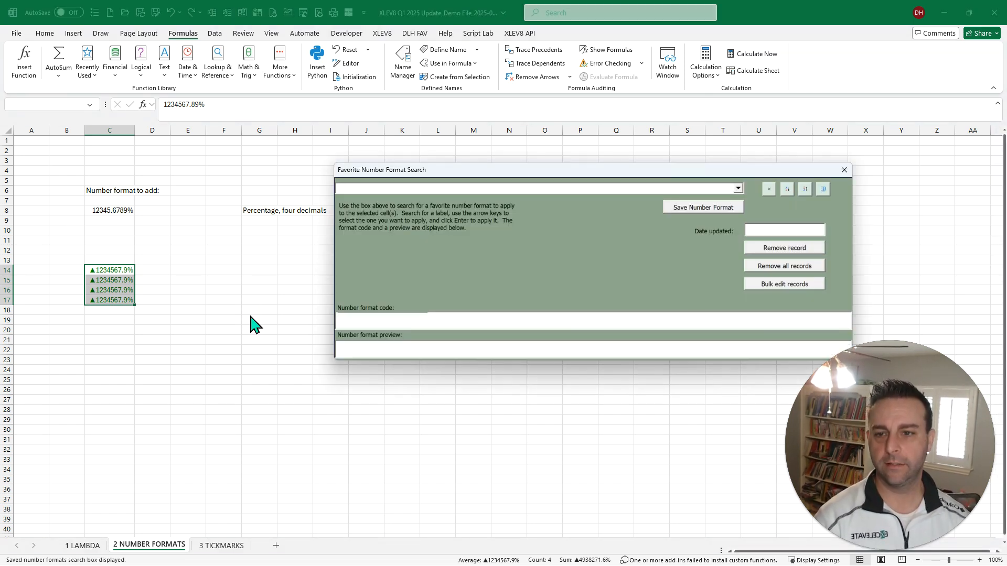
# - Apply the favorite number format "Percentage, four decimals" to C14:C17 and reduce the selection to C14
pyautogui.write('four')
pyautogui.press('Down')
pyautogui.press('Return')
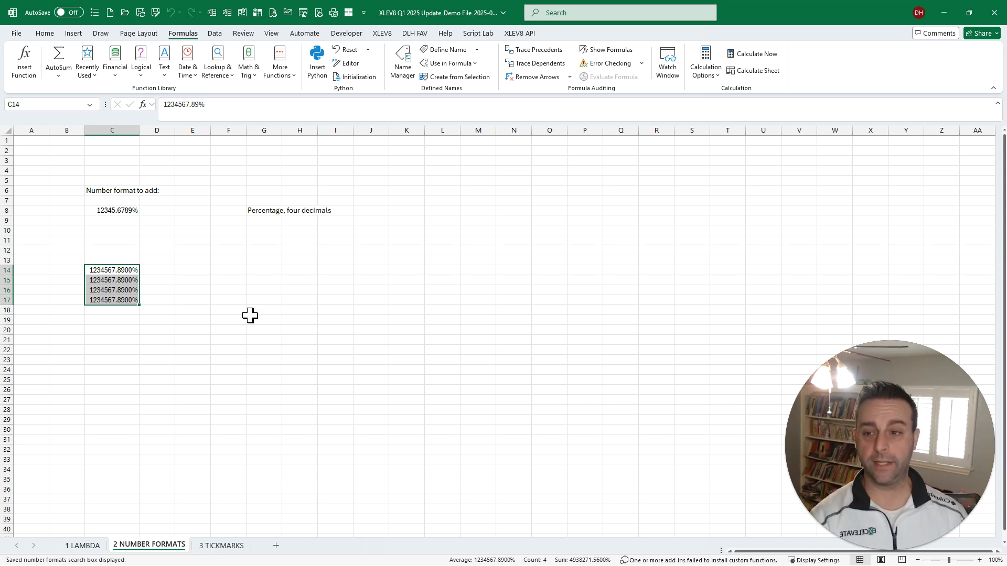
pyautogui.hotkey('shift', 'BackSpace')
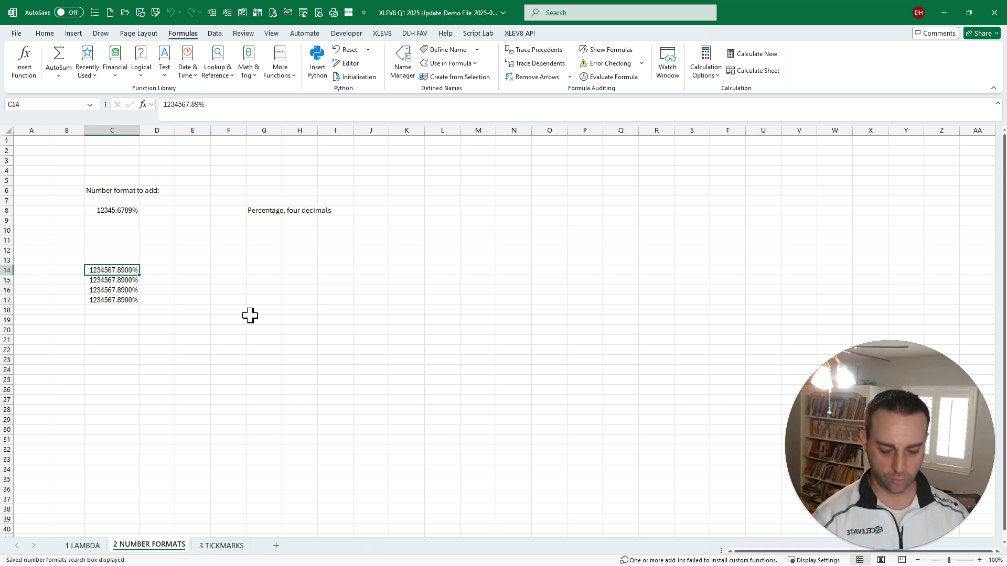
# - Reopen Search Number Formats, generate the bulk edit sheet for the favorites, and review its records from first to last
pyautogui.hotkey('ctrl', 'shift', 'r')
pyautogui.press('Return')
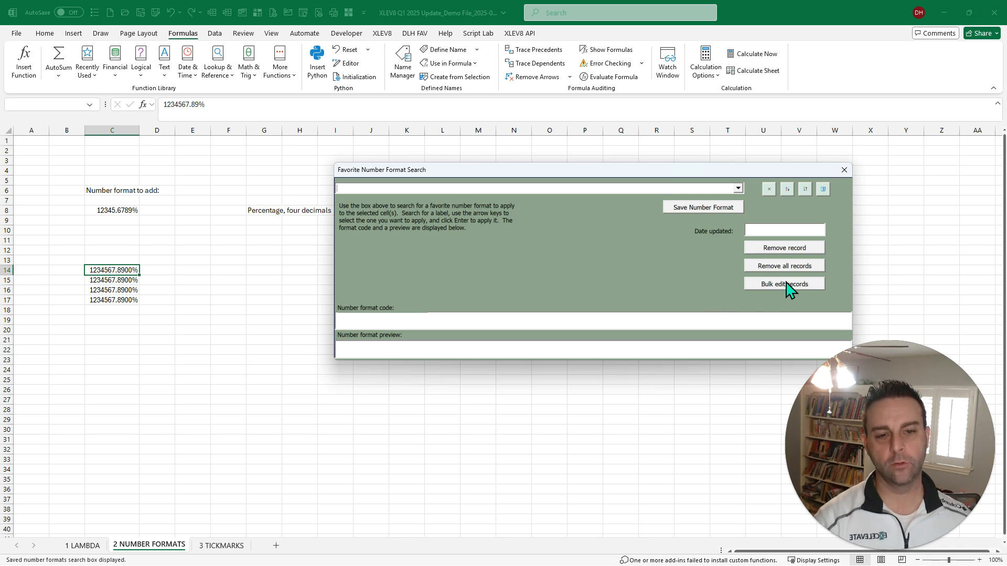
pyautogui.click(790, 285)
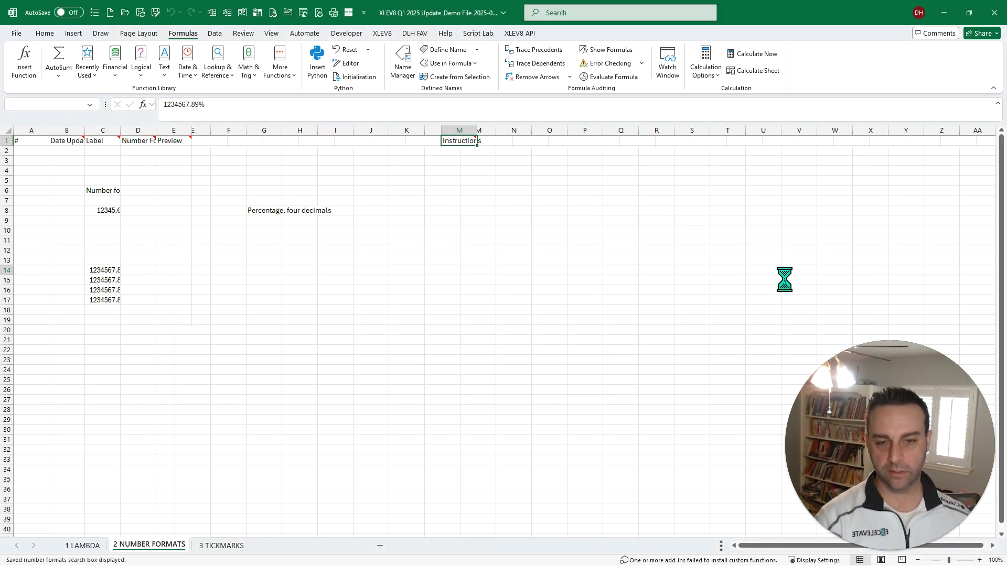
pyautogui.click(579, 287)
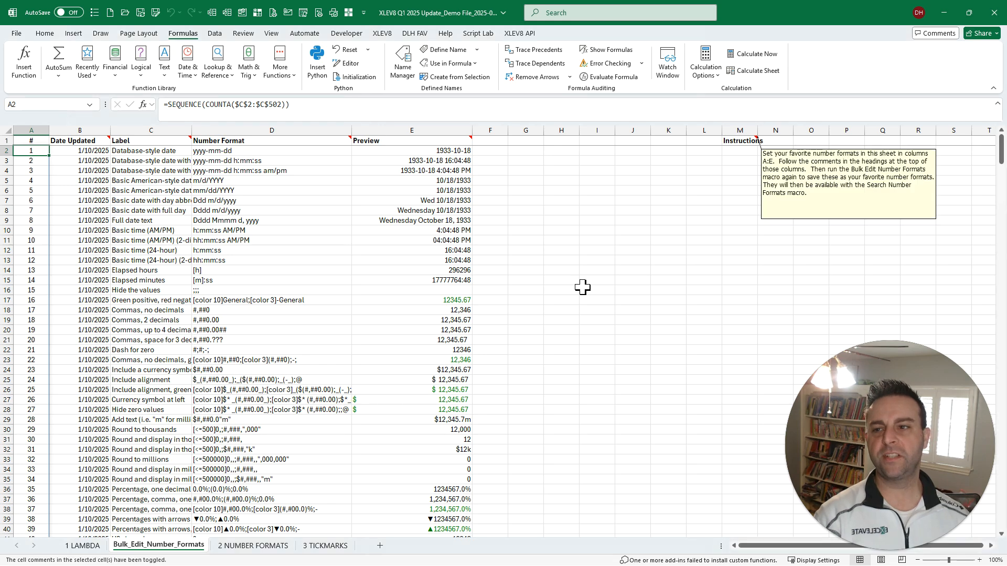
pyautogui.press('Right')
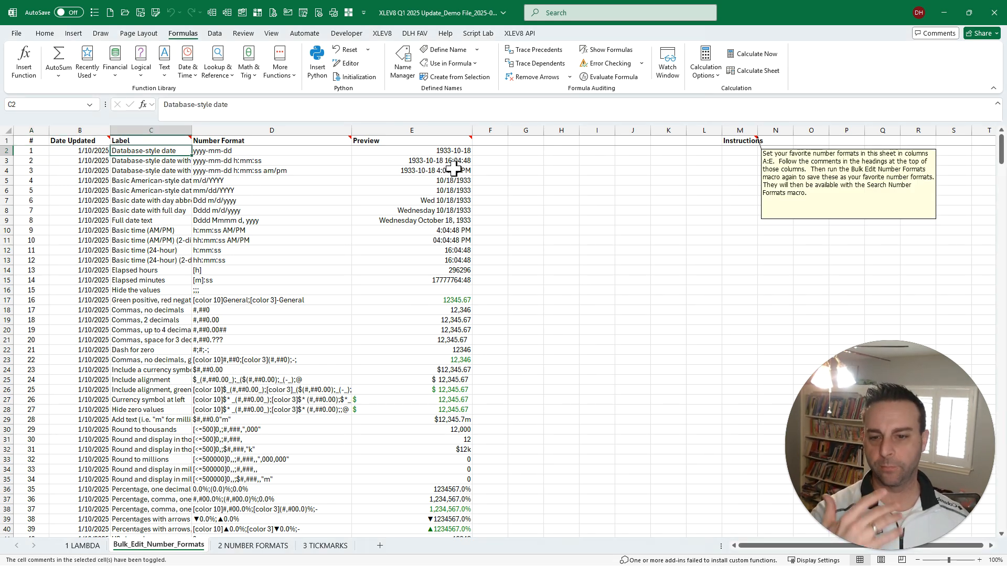
pyautogui.scroll(-10, 434, 273)
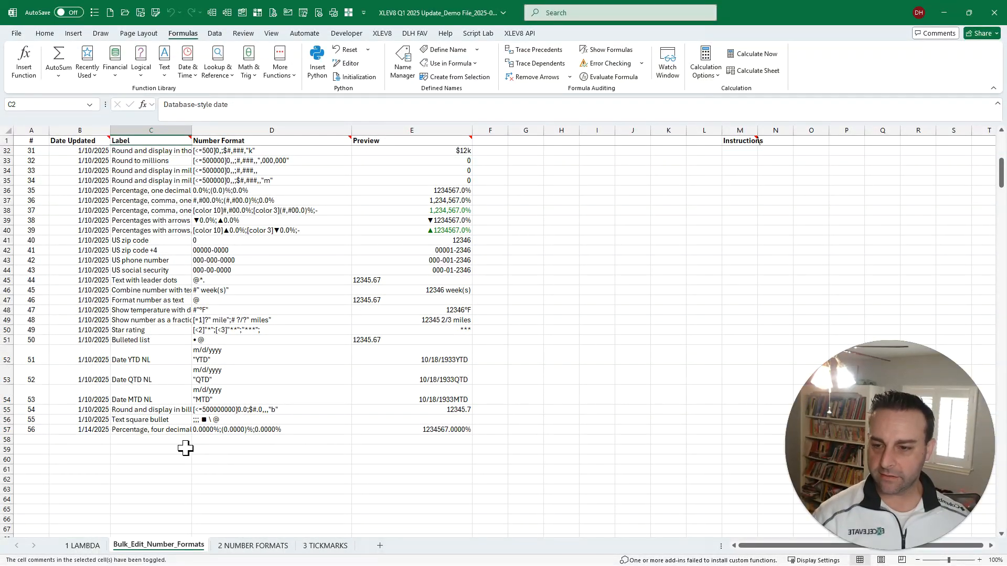
pyautogui.press('ctrl')
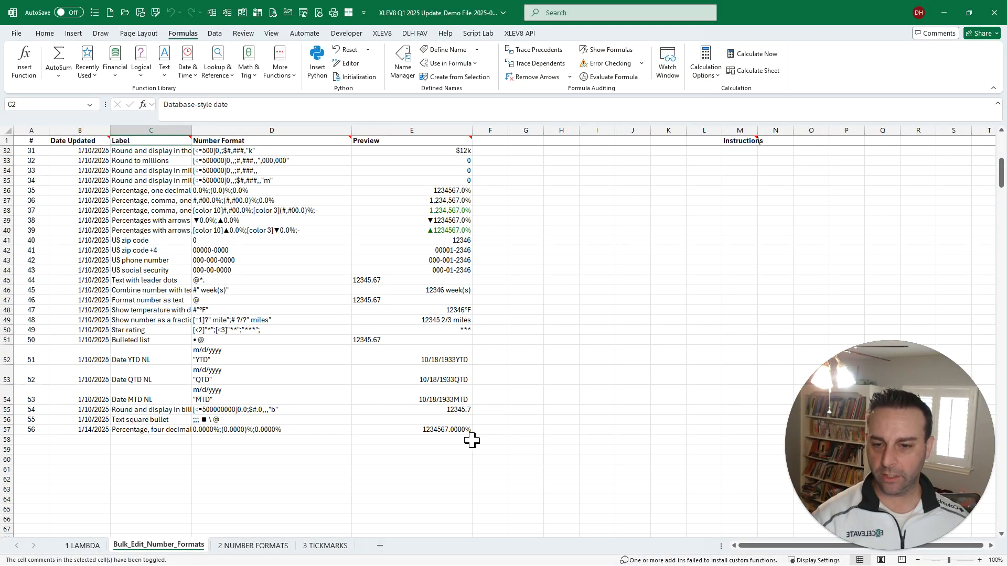
pyautogui.scroll(10, 515, 442)
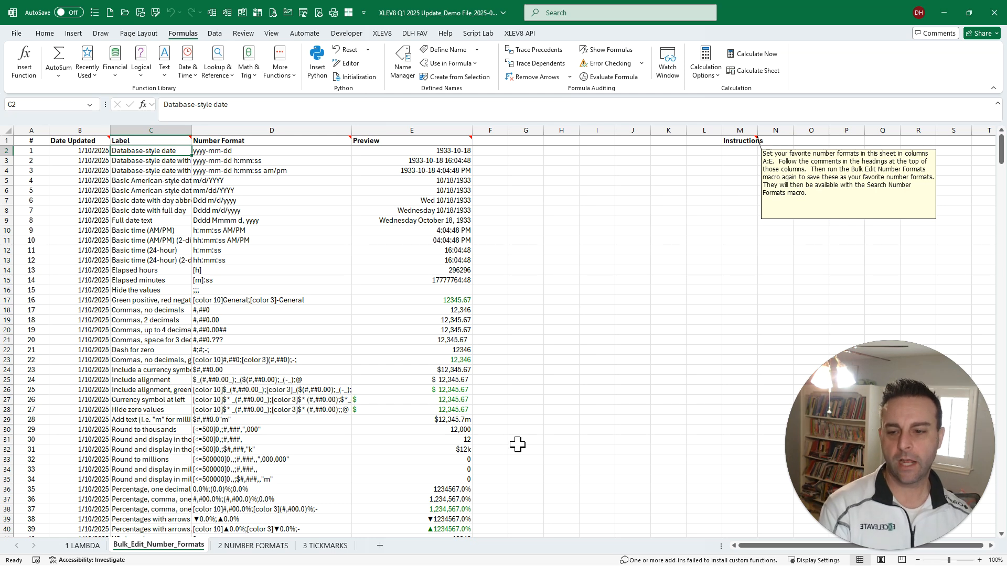
# - Insert the "Recalculated formula" tickmark into cell J14 of the 3 TICKMARKS sheet with the Tickmark Picker macro
pyautogui.click(325, 547)
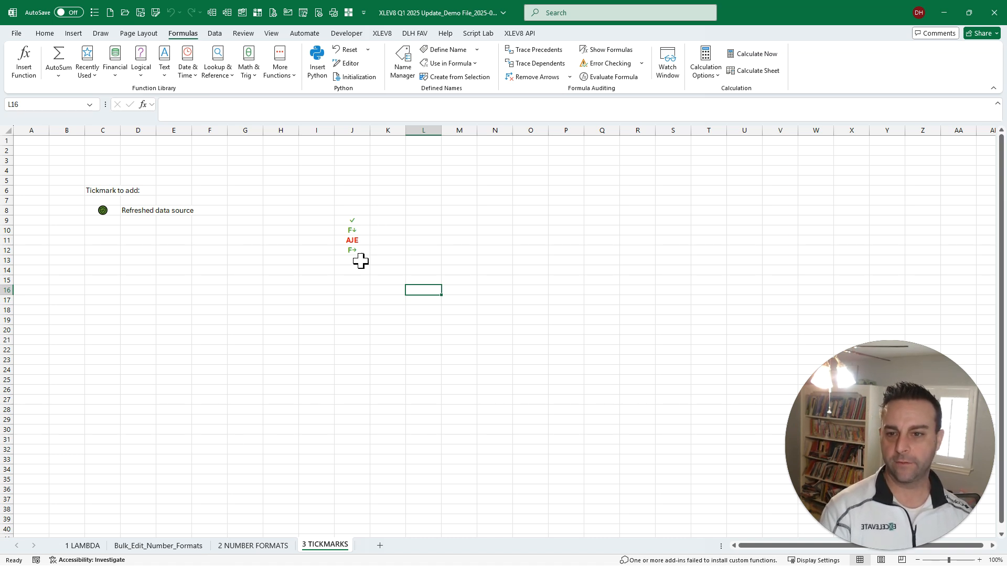
pyautogui.click(355, 271)
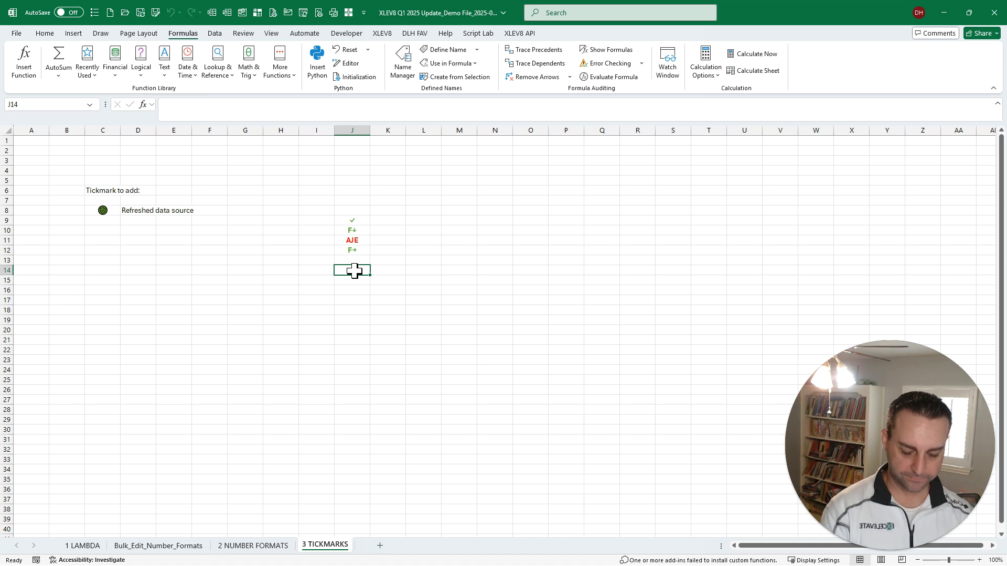
pyautogui.hotkey('ctrl', 'm')
pyautogui.write('tick')
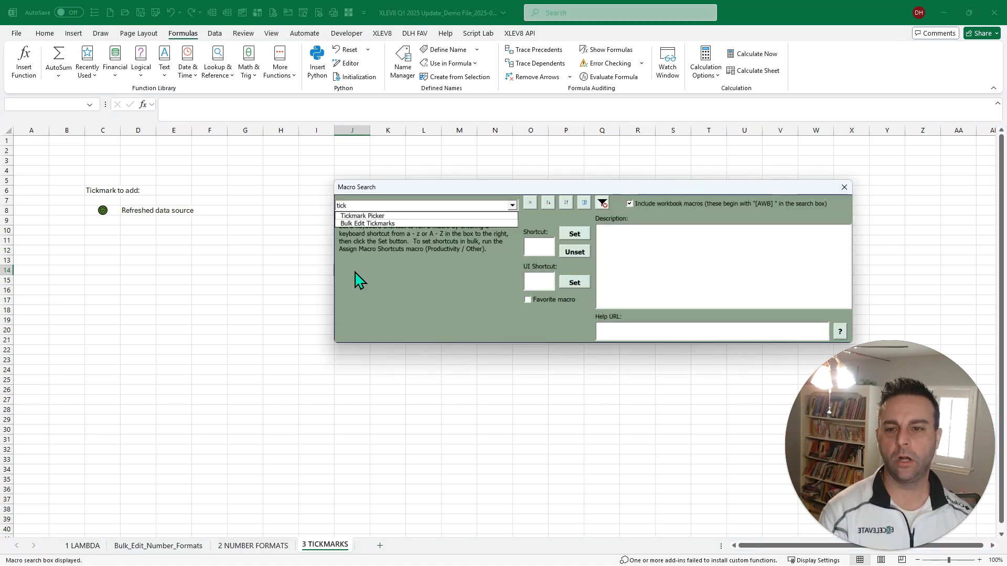
pyautogui.press('Down')
pyautogui.press('Return')
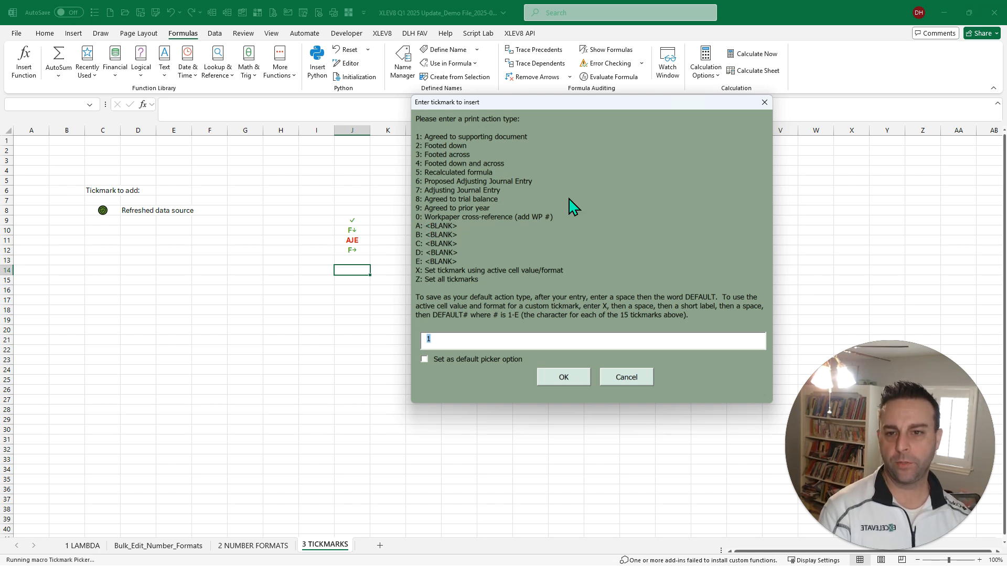
pyautogui.write('5')
pyautogui.press('Return')
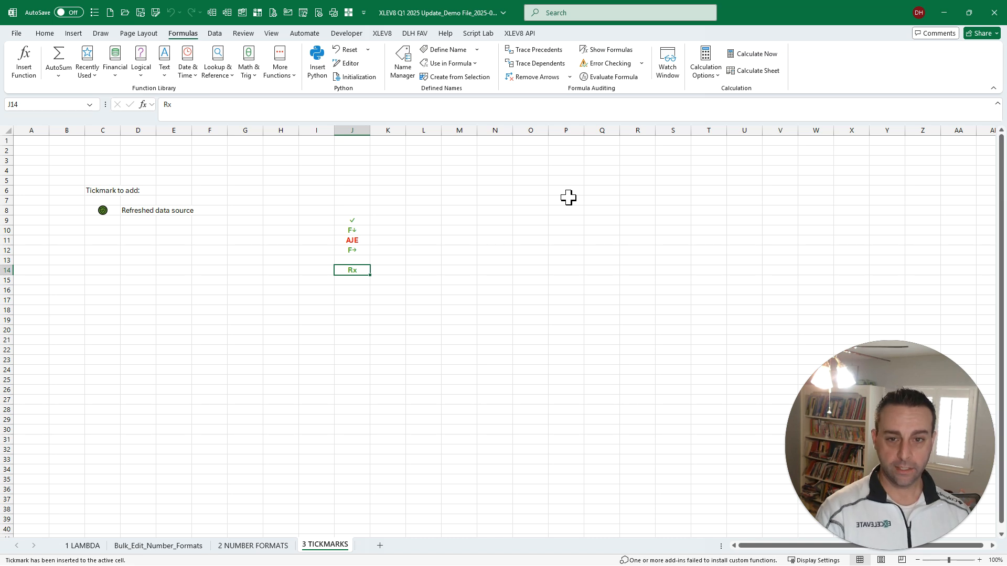
# - Copy the label text "Refreshed data source" from cell D8 and select the picture tickmark in C8
pyautogui.press('Left')
pyautogui.press('Left')
pyautogui.press('Left')
pyautogui.press('Left')
pyautogui.press('Left')
pyautogui.press('Left')
pyautogui.press('Up')
pyautogui.press('Up')
pyautogui.press('Up')
pyautogui.press('Up')
pyautogui.press('Up')
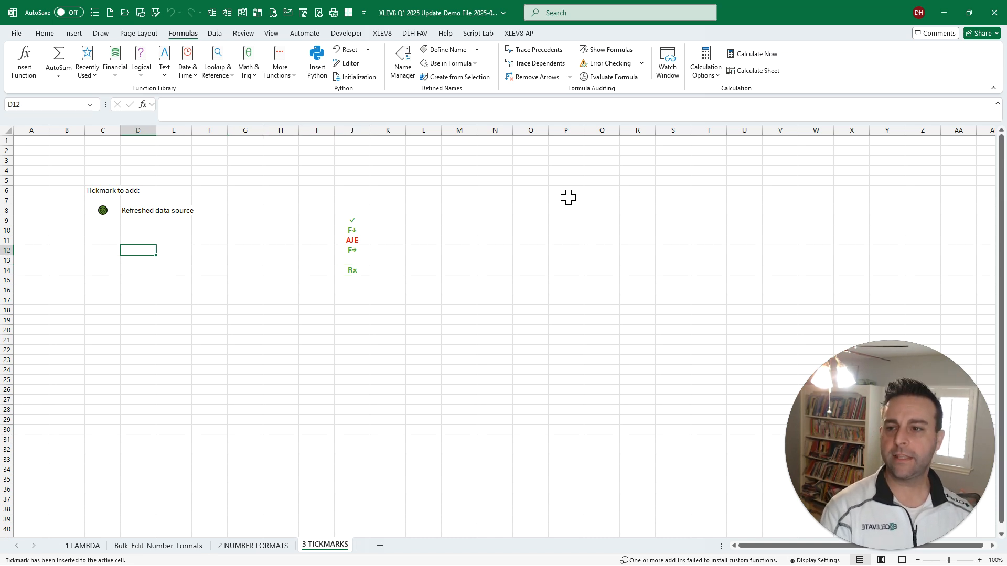
pyautogui.press('Up')
pyautogui.hotkey('ctrl', 'shift', 'c')
pyautogui.press('Return')
pyautogui.press('Left')
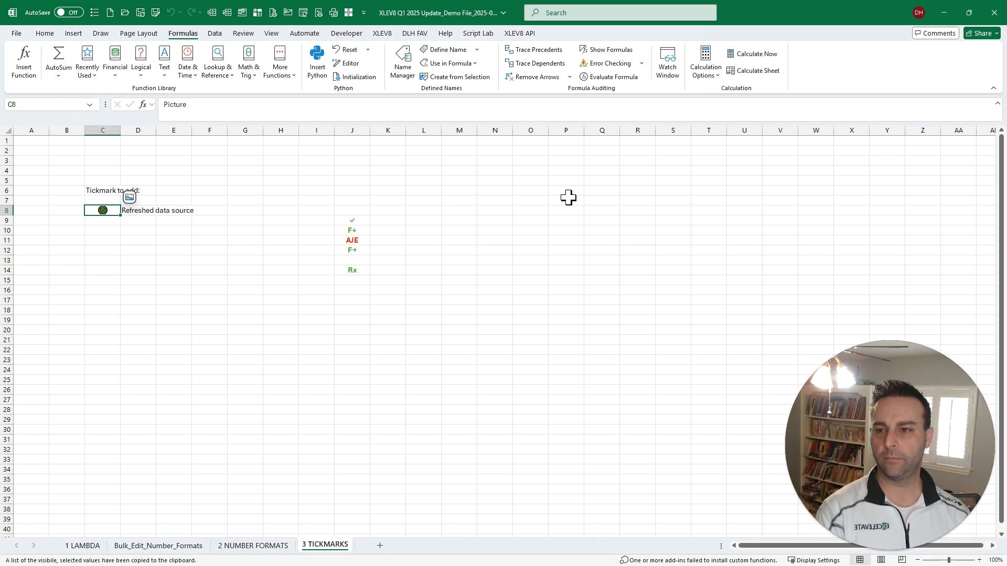
# - Rerun Tickmark Picker and save C8 as a custom tickmark with the entry "X Refreshed data source DEFAULTA"
pyautogui.hotkey('ctrl', 'shift', 'r')
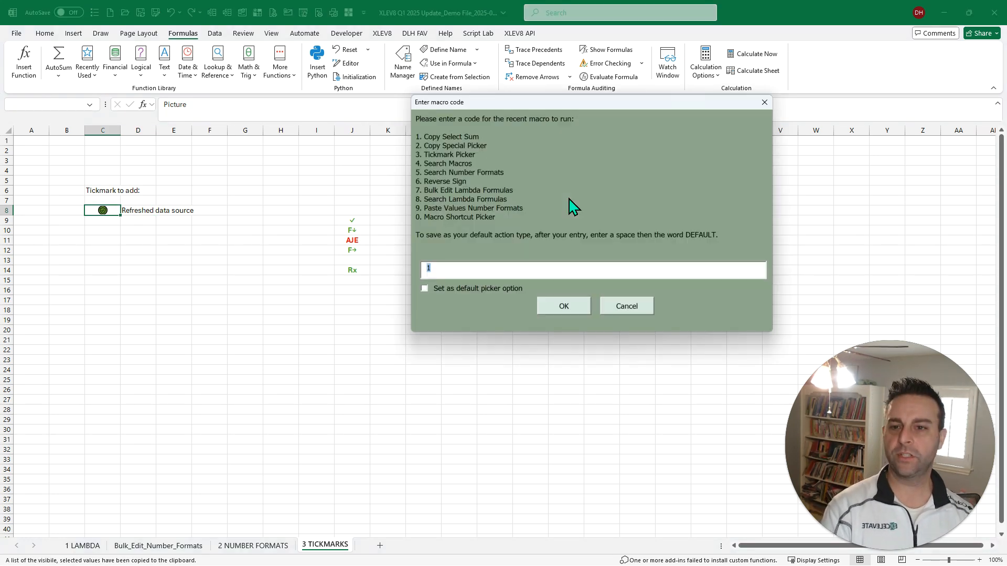
pyautogui.write('3')
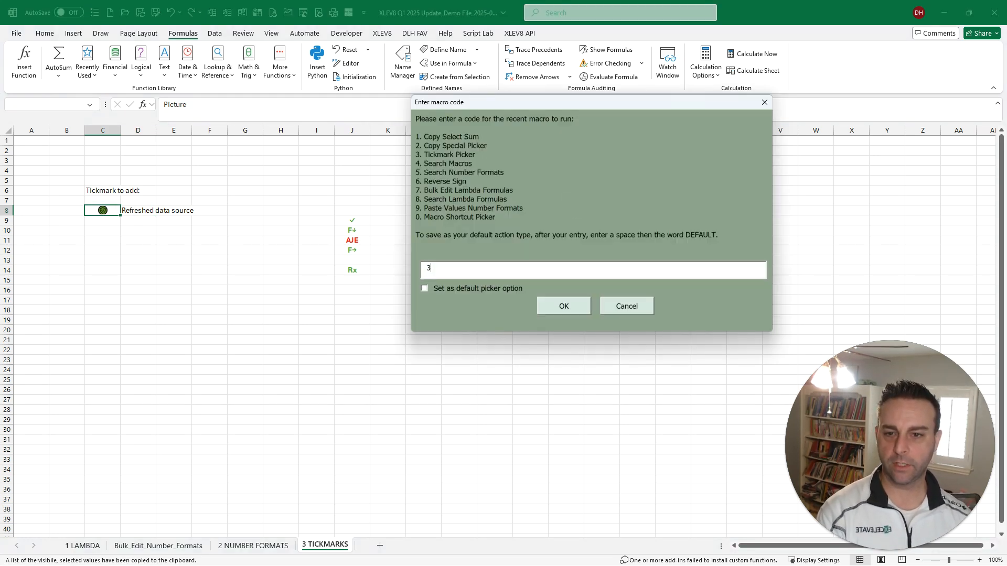
pyautogui.press('Return')
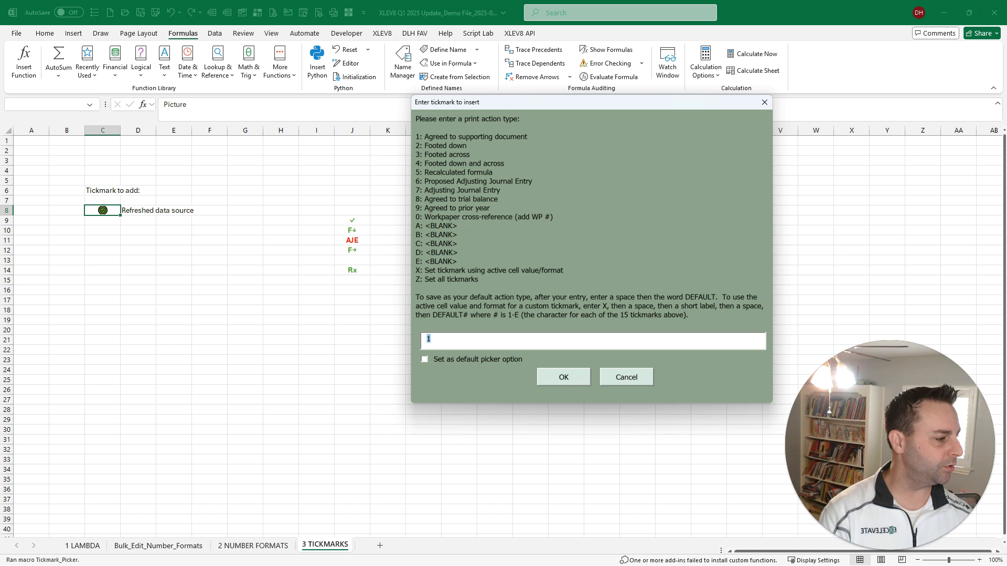
pyautogui.hotkey('ctrl', 'v')
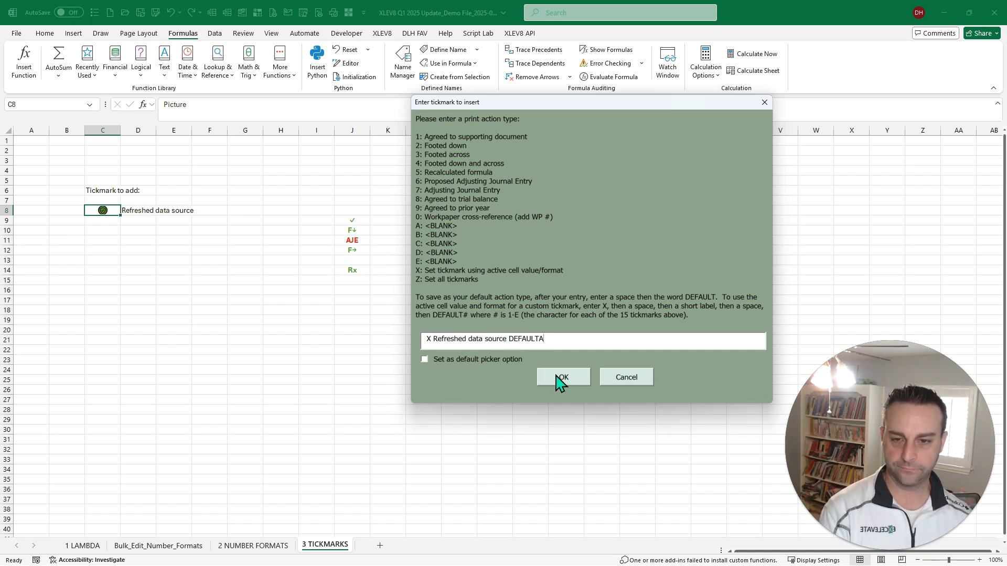
pyautogui.click(427, 362)
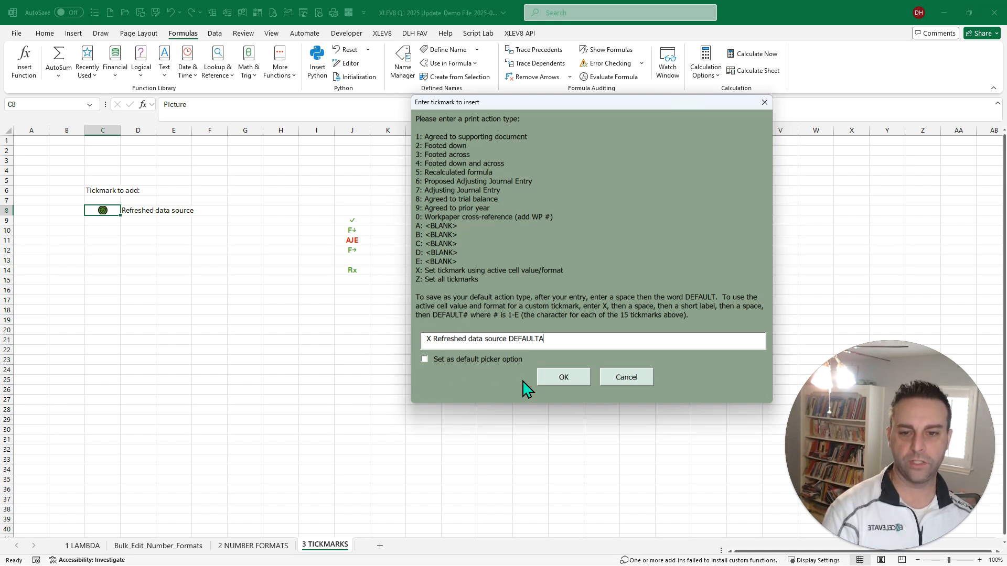
pyautogui.click(561, 378)
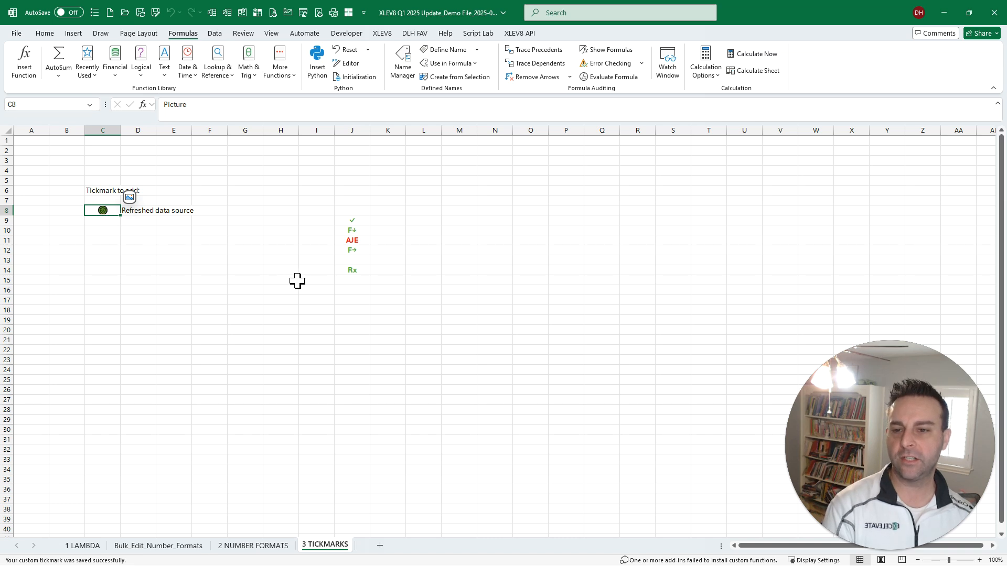
# - Insert custom tickmark A, "Refreshed data source", into cell J17 and set it as the default picker option
pyautogui.click(341, 300)
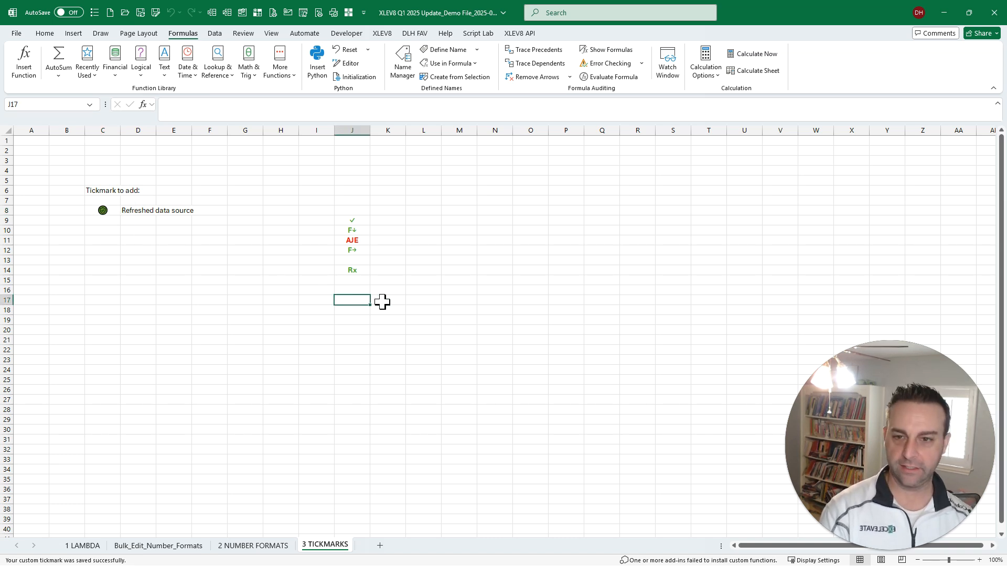
pyautogui.hotkey('ctrl', 'shift', 'r')
pyautogui.press('Return')
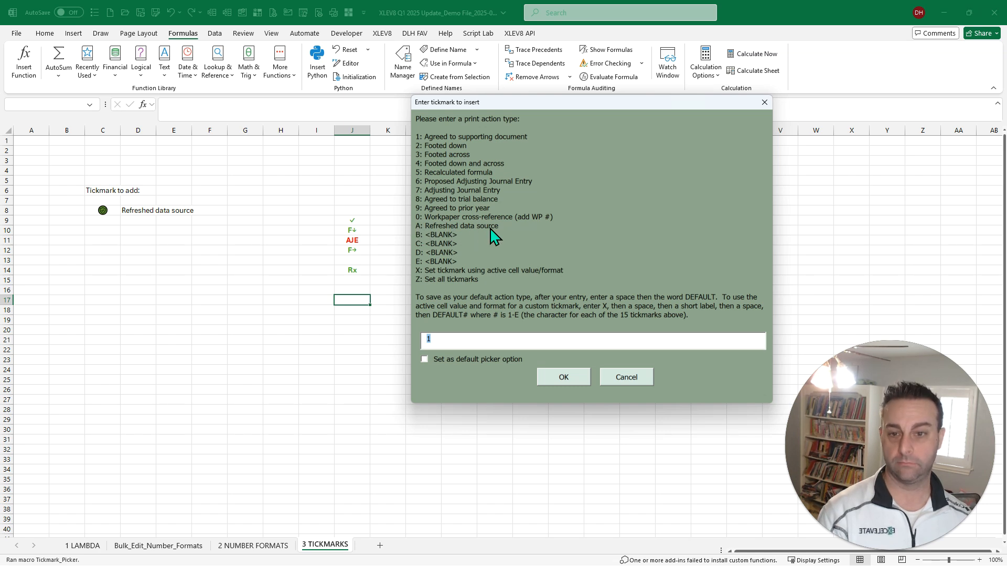
pyautogui.write('A')
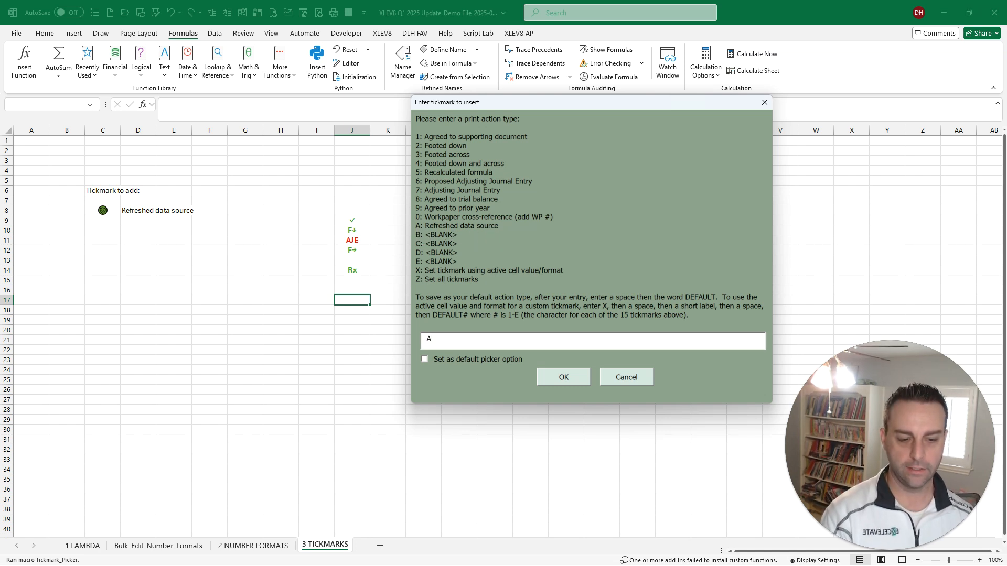
pyautogui.click(424, 359)
pyautogui.click(564, 378)
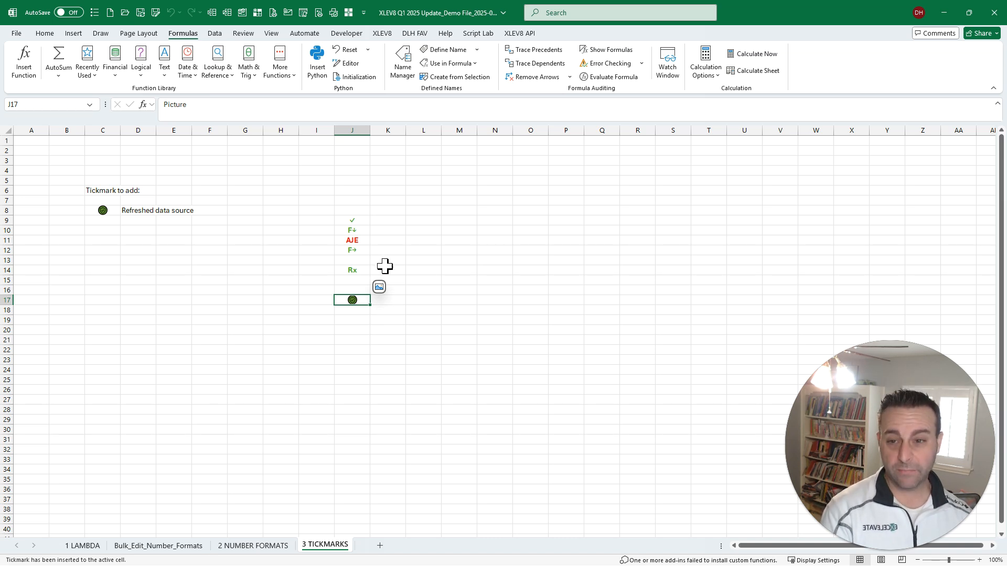
# - Open the Tickmark Picker from cell K20 to check its default option, and cancel without inserting a tickmark
pyautogui.click(397, 329)
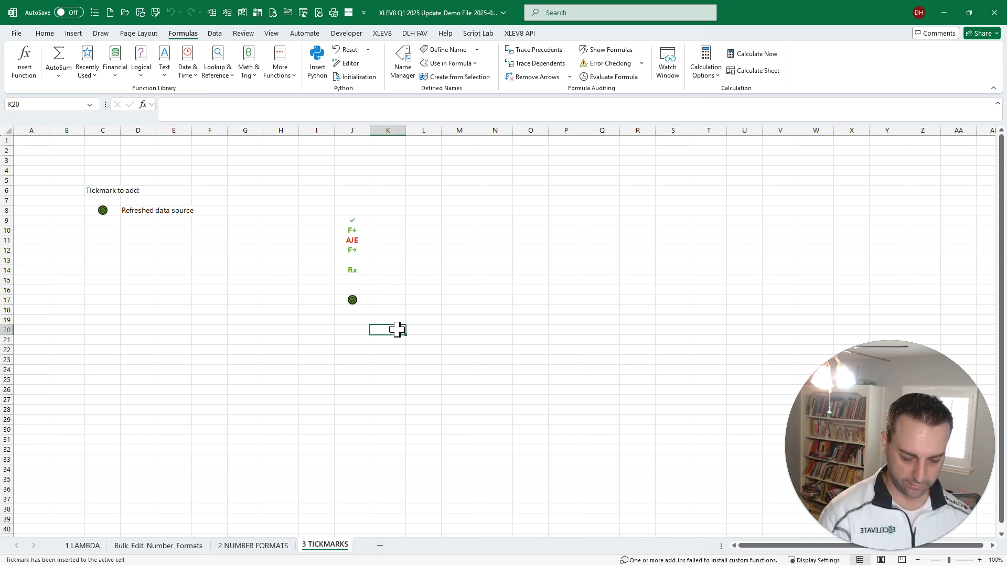
pyautogui.hotkey('ctrl', 'shift', 't')
pyautogui.press('ctrl')
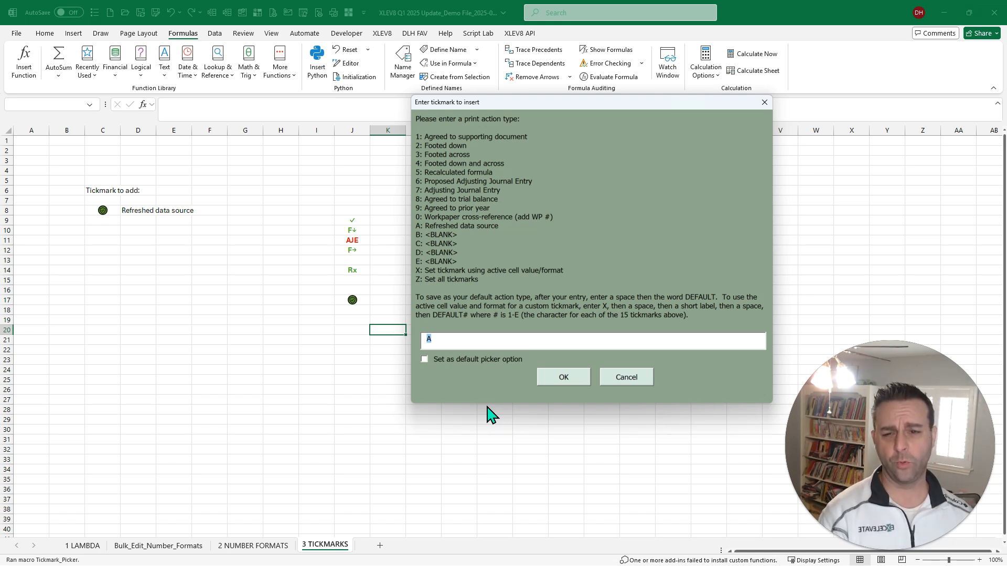
pyautogui.click(615, 380)
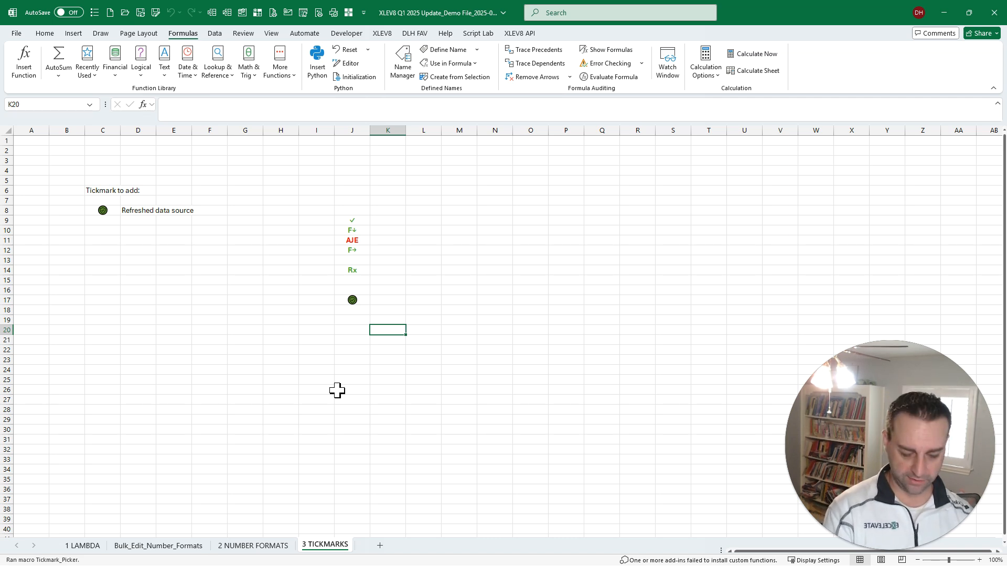
# - Rerun the Tickmark Picker with option Z, "Set all tickmarks", to bulk edit the tickmarks
pyautogui.hotkey('ctrl', 'shift', 'r')
pyautogui.press('Return')
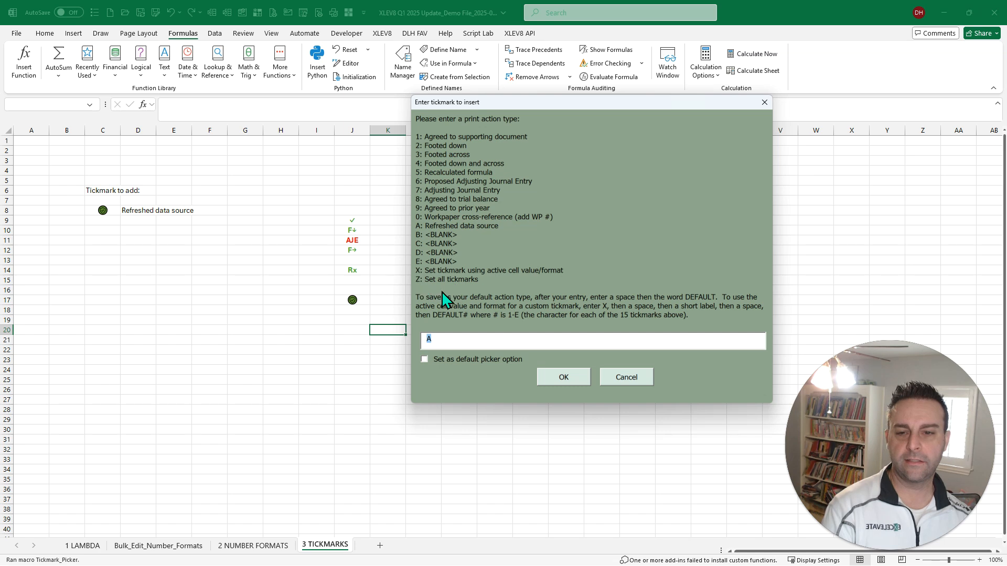
pyautogui.write('z')
pyautogui.press('Return')
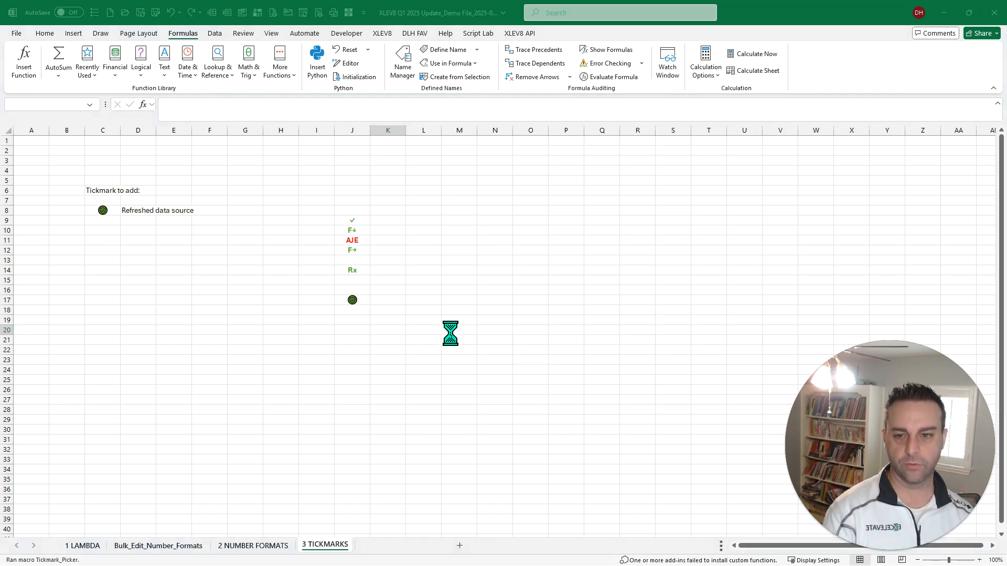
# - Reset tickmark A in the bulk edit sheet by copying the <BLANK> label and empty format of tickmark B over row 12
pyautogui.click(594, 288)
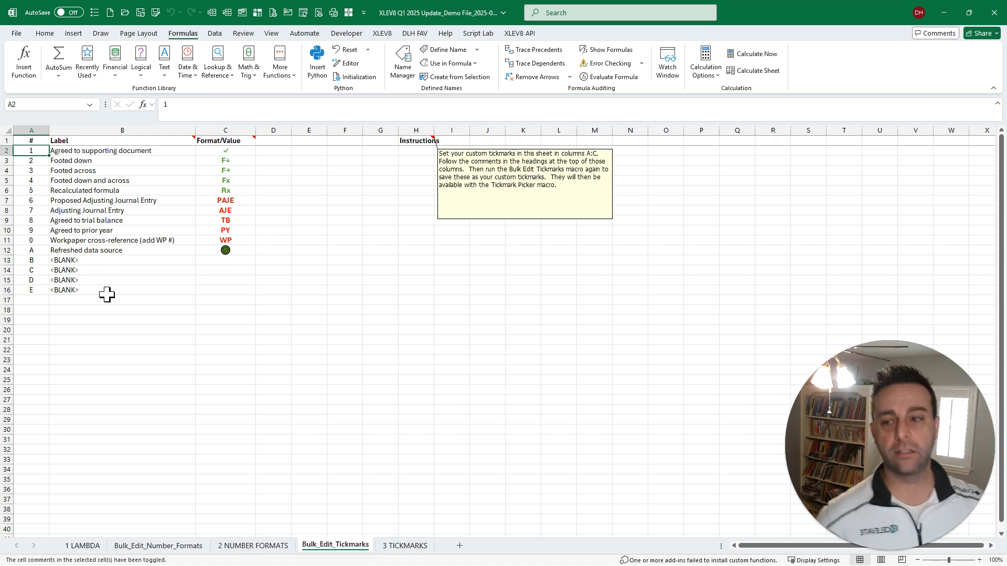
pyautogui.moveTo(112, 259); pyautogui.dragTo(220, 260)
pyautogui.hotkey('ctrl', 'c')
pyautogui.press('Up')
pyautogui.hotkey('ctrl', 'v')
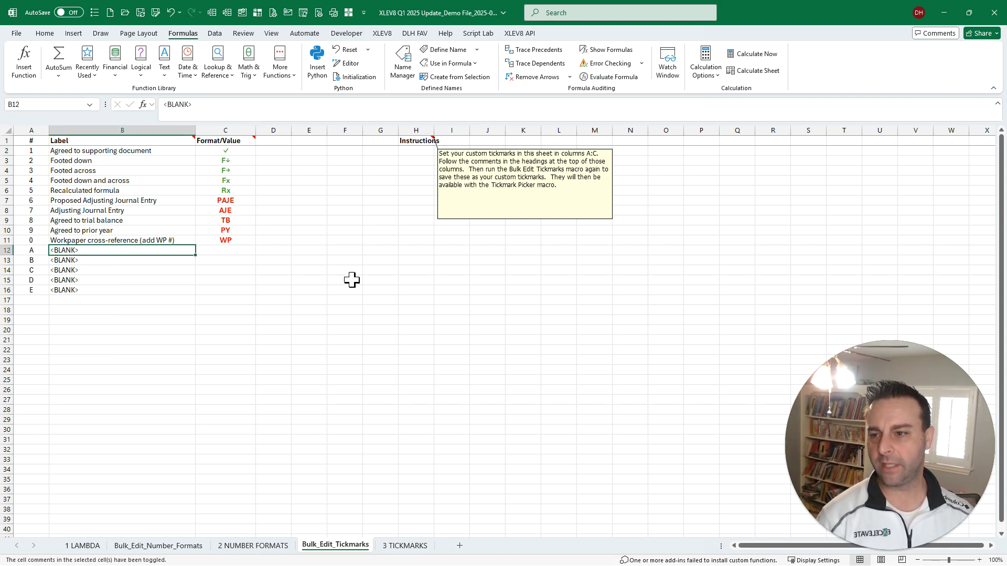
# - Find the Bulk Edit Tickmarks macro by searching macros for "tick" and run it to save the edited custom tickmarks
pyautogui.hotkey('ctrl', 'shift', 'r')
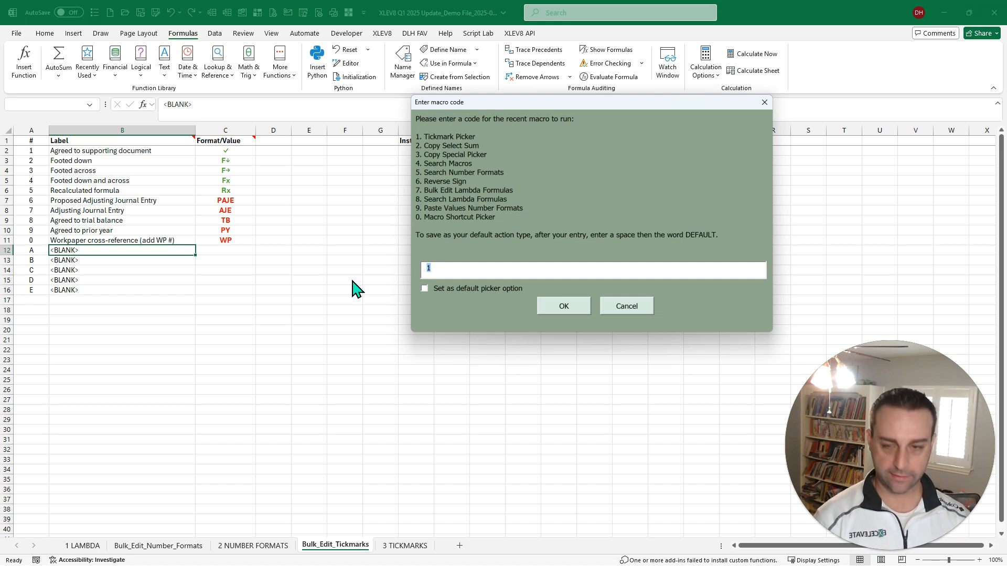
pyautogui.write('4')
pyautogui.press('Return')
pyautogui.write('tick')
pyautogui.press('Down')
pyautogui.press('Down')
pyautogui.press('Return')
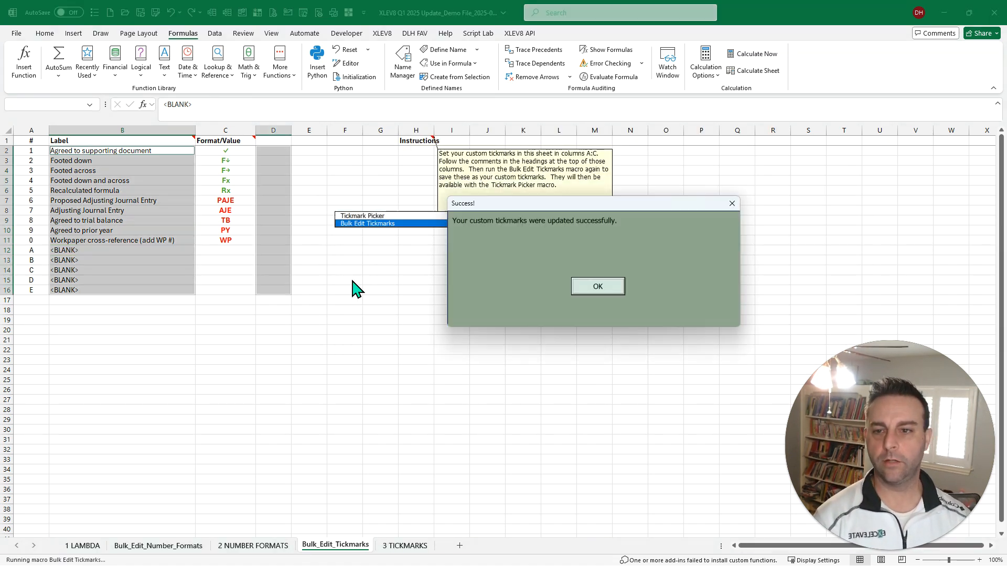
pyautogui.click(581, 287)
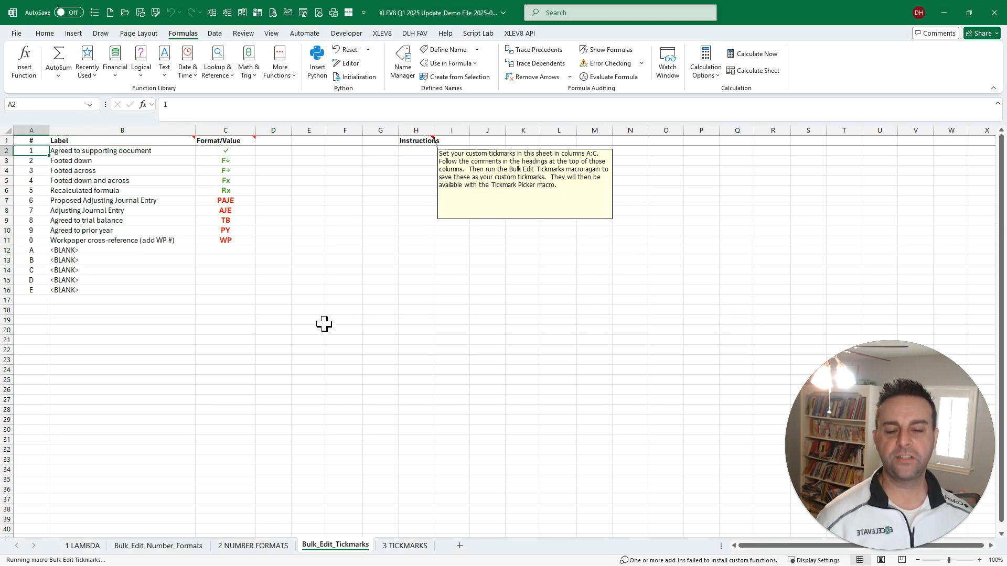
# - Open the Tickmark Picker from cell I19 to check the entry for tickmark A, and cancel without inserting a tickmark
pyautogui.click(460, 321)
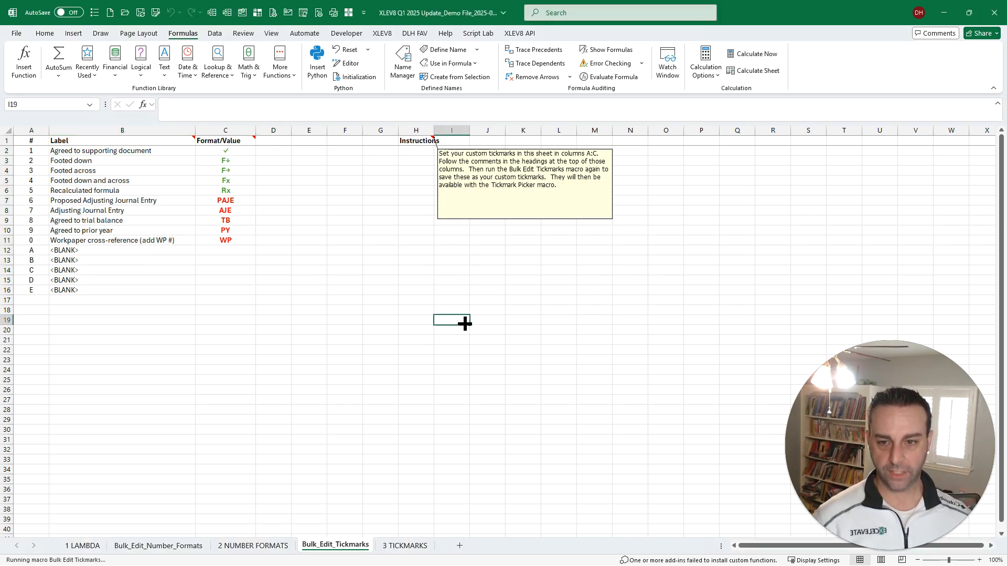
pyautogui.hotkey('ctrl', 'shift', 'm')
pyautogui.write('tick')
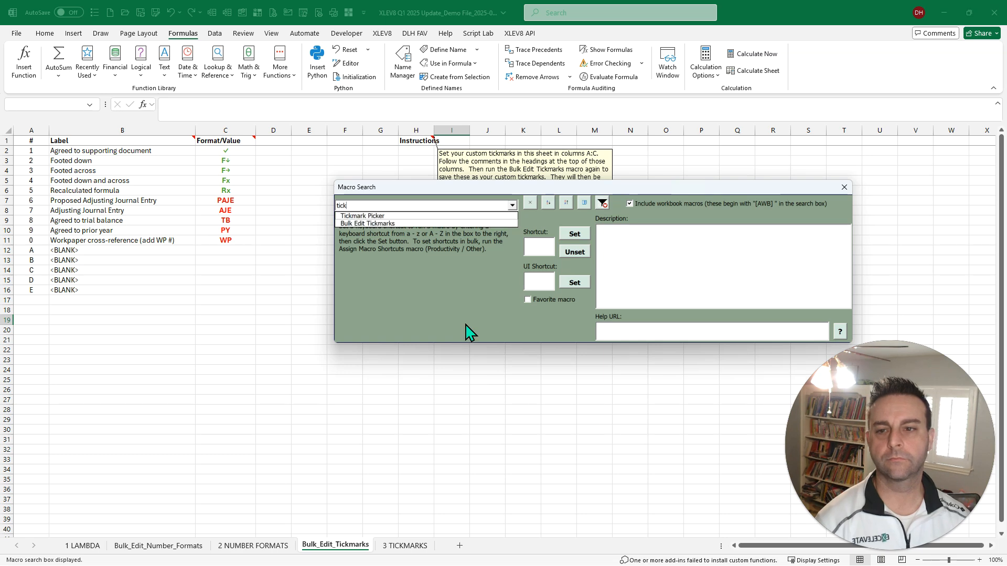
pyautogui.press('Down')
pyautogui.press('Return')
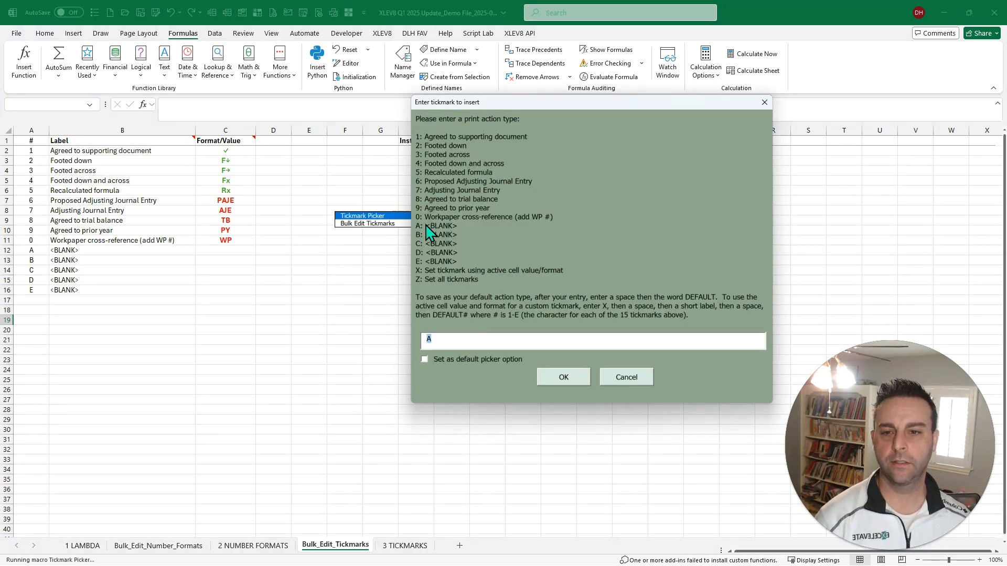
pyautogui.click(619, 377)
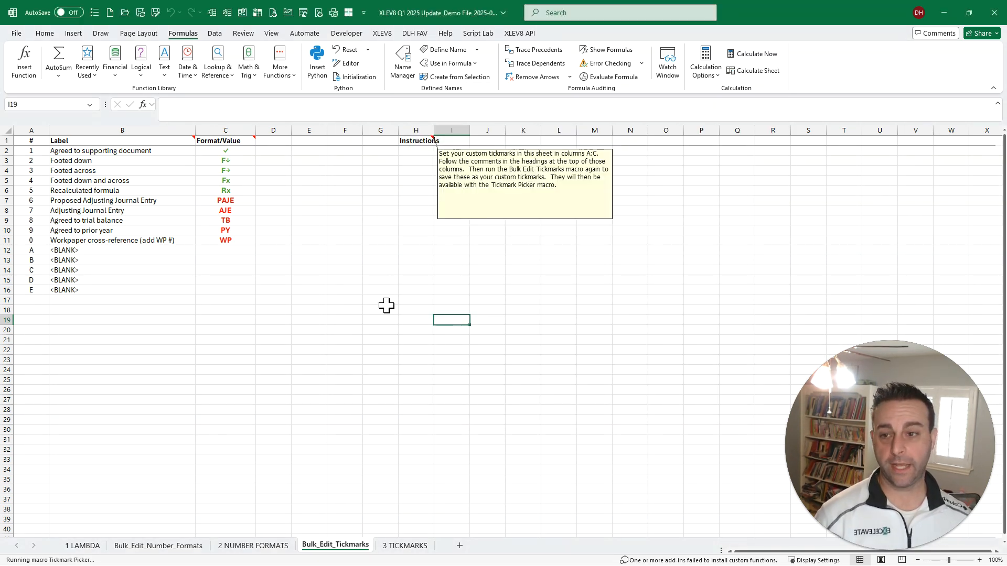